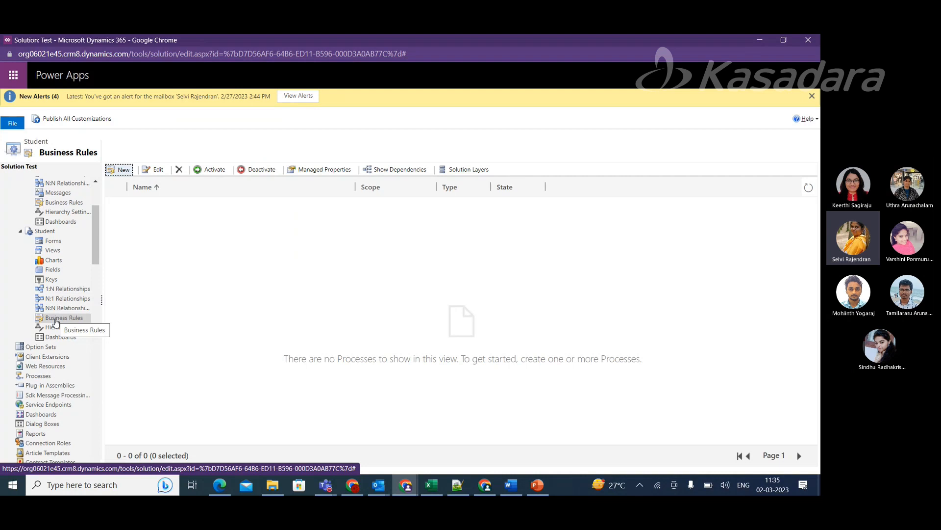
Create a new business rule for the Student entity with its scope set to All Forms.
click(121, 170)
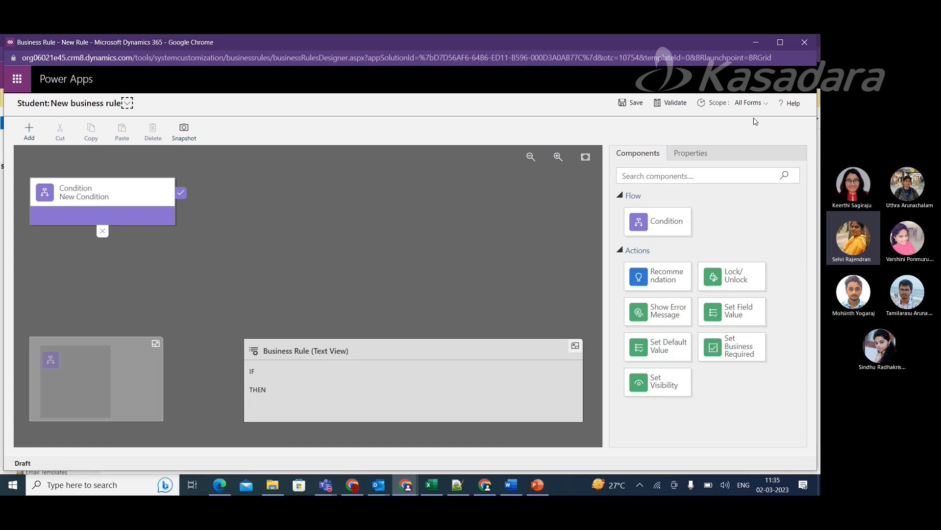
click(749, 103)
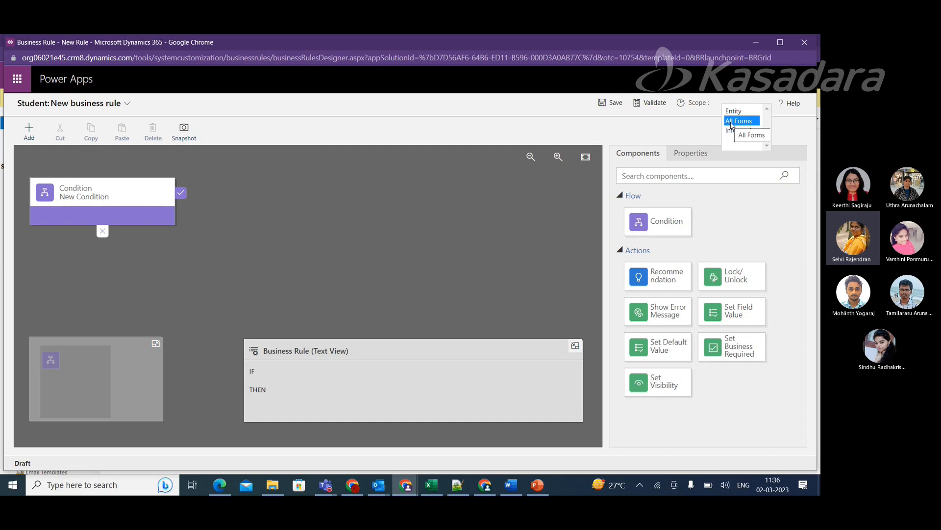
click(731, 121)
Define the rule's condition so that the Student entity's Name field equals the student's first name as a fixed value, and apply it.
click(99, 202)
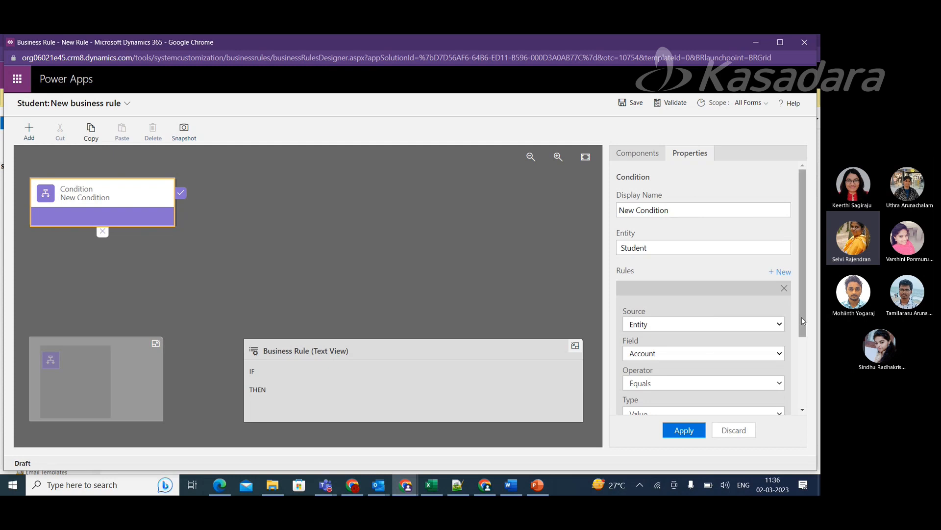
scroll(802, 301, down, 2)
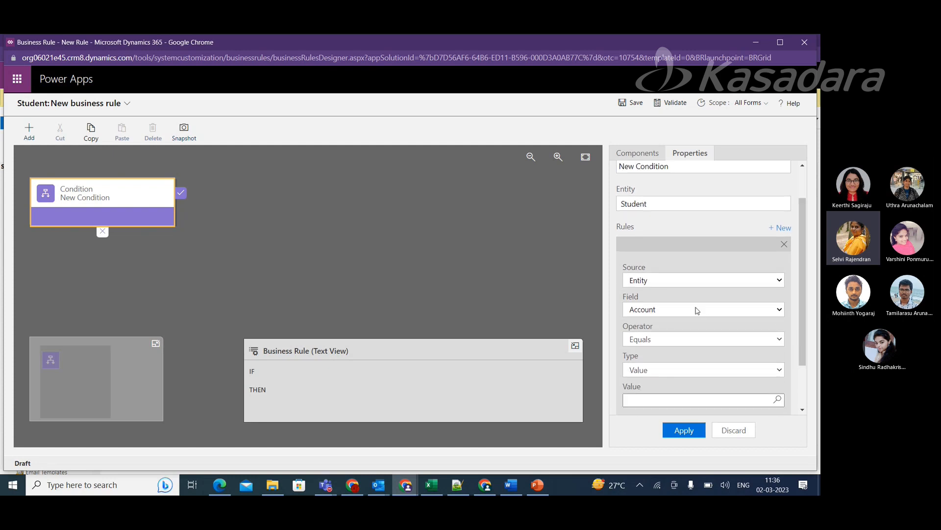
click(698, 309)
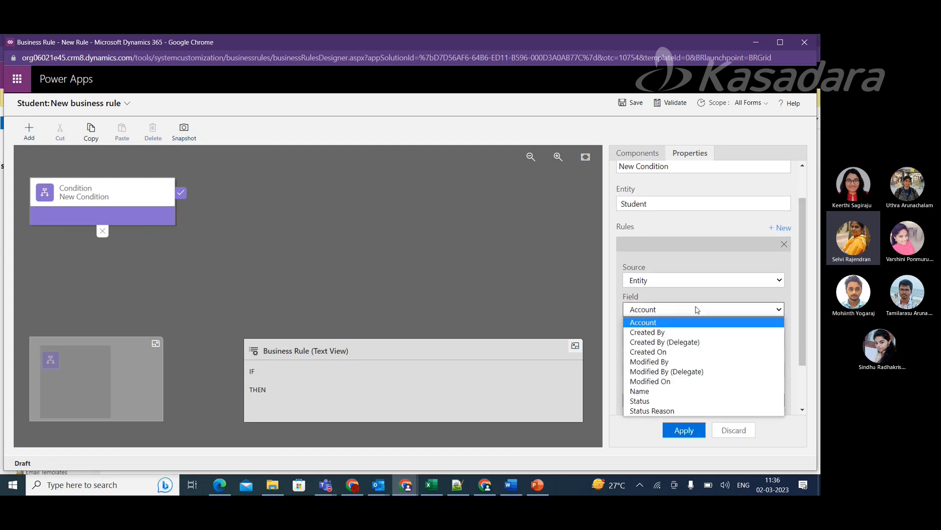
click(685, 392)
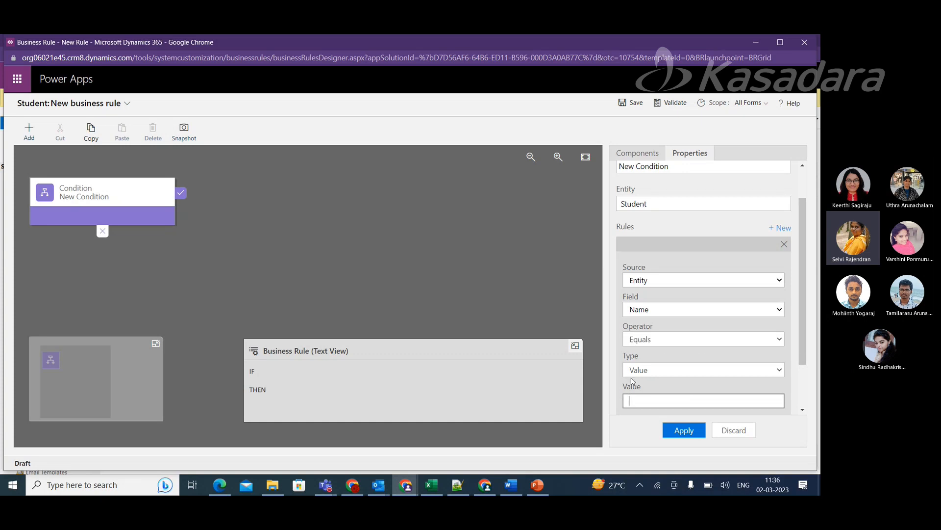
click(692, 342)
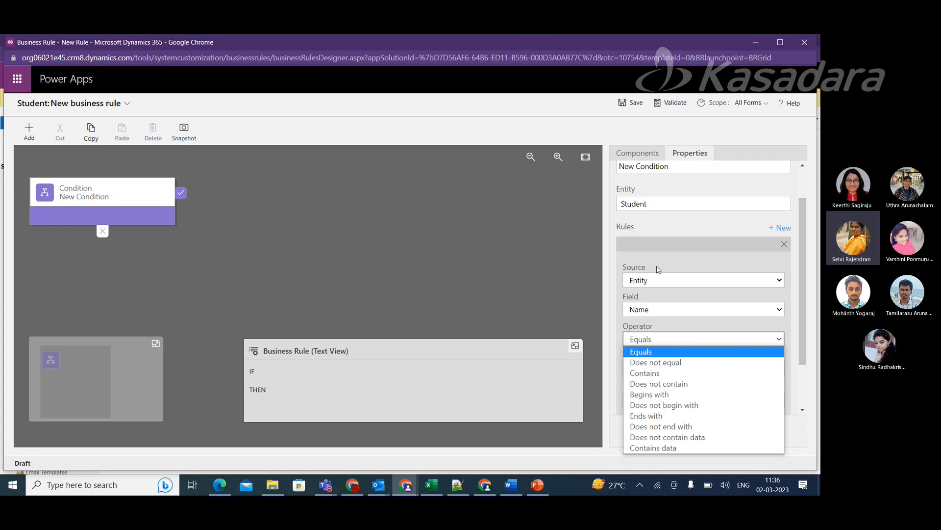
click(641, 352)
click(653, 402)
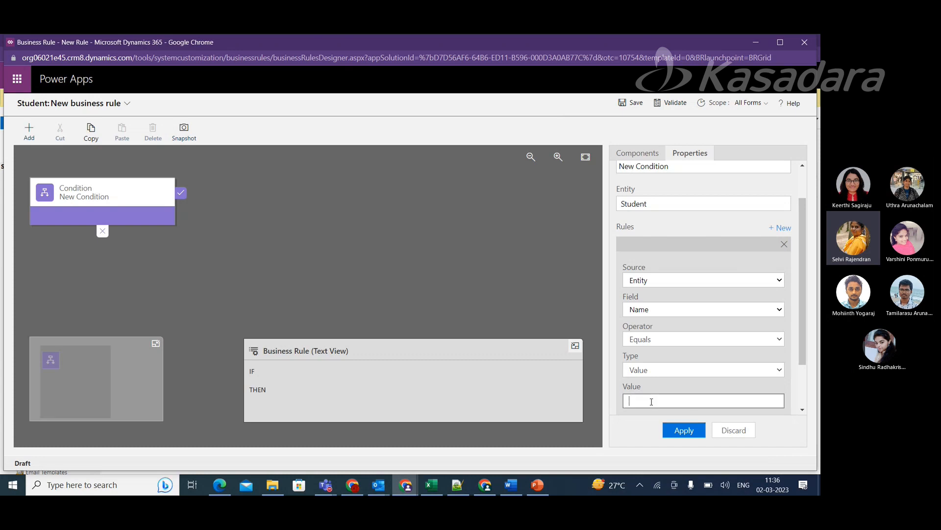
text(Selvi)
click(685, 434)
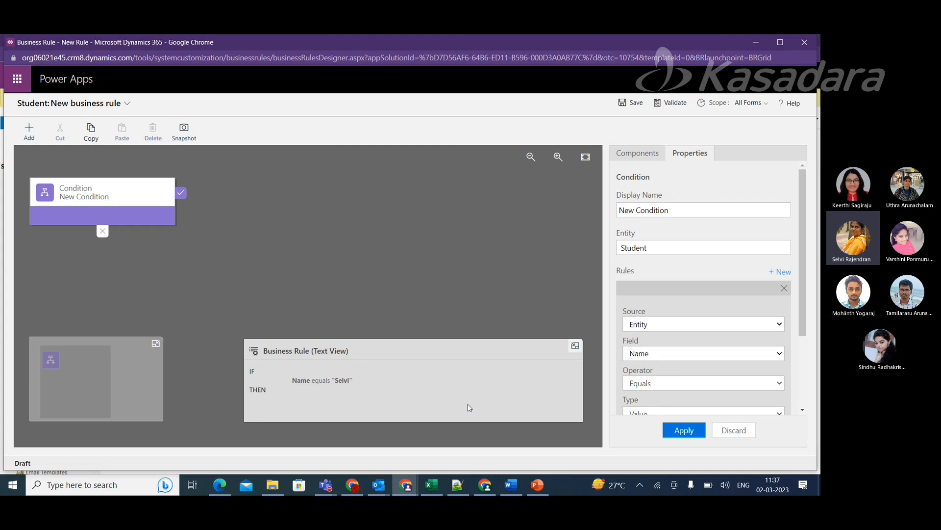
Add a Lock/Unlock action to the condition's true branch that locks the Name field, and apply it.
click(181, 192)
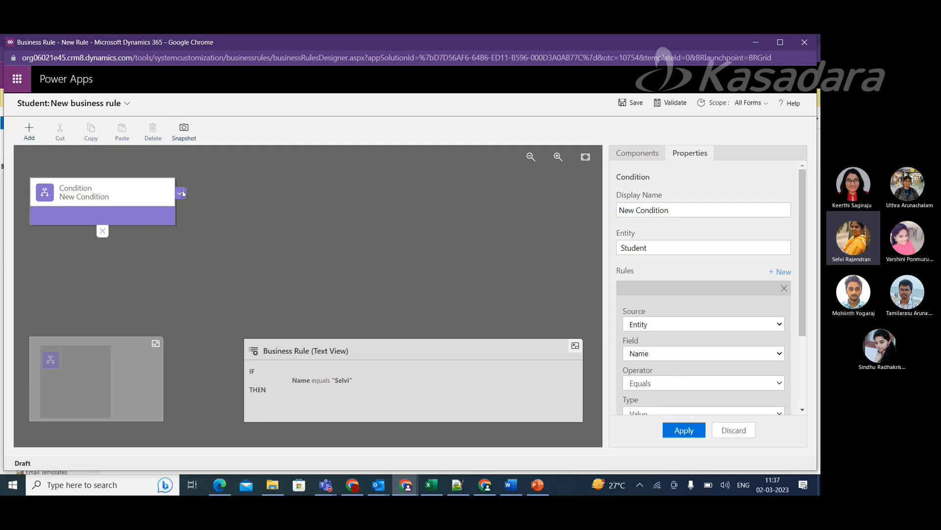
click(638, 152)
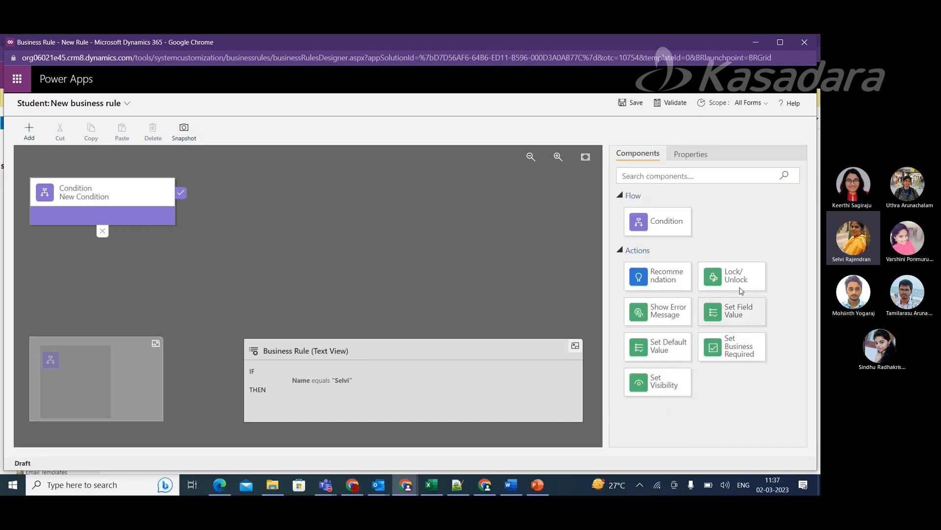
drag(737, 278, 199, 209)
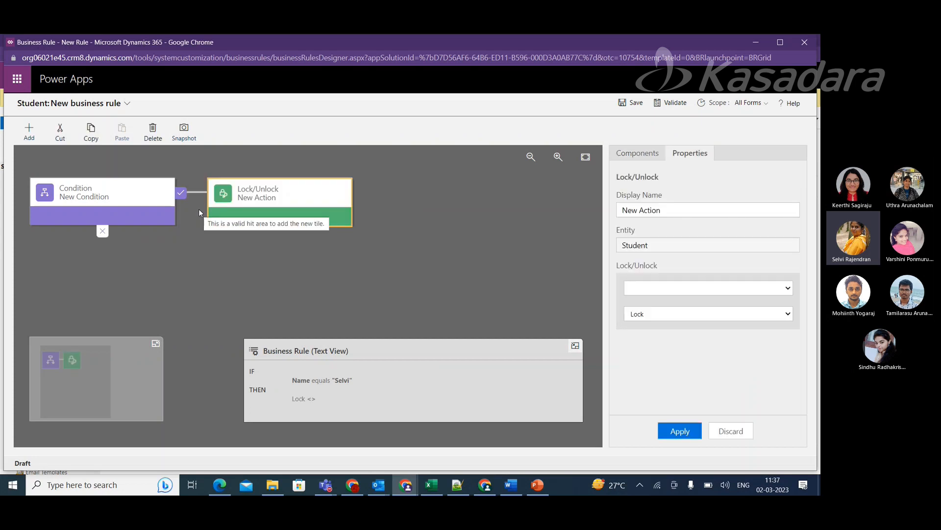
click(788, 289)
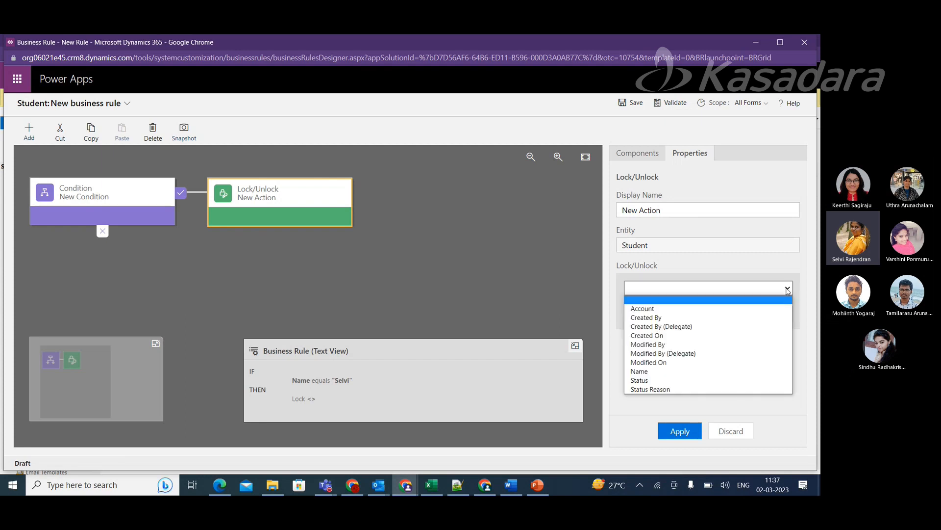
click(700, 373)
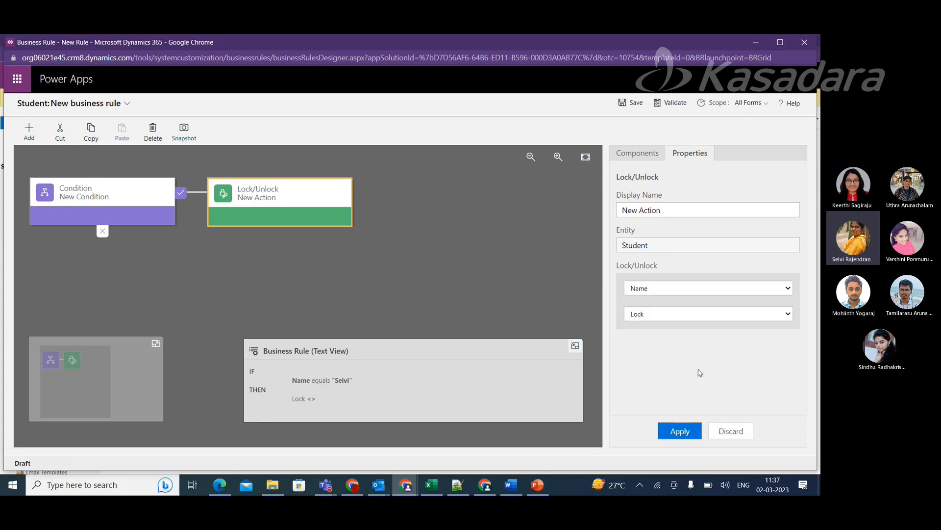
click(680, 436)
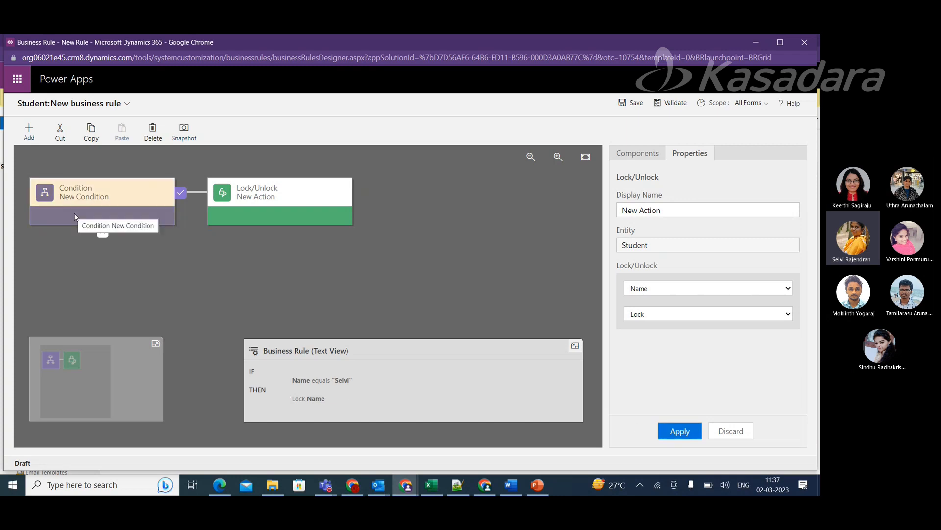
Add a Lock/Unlock action to the condition's false branch that unlocks the Name field, and apply it.
click(102, 234)
click(281, 209)
click(105, 234)
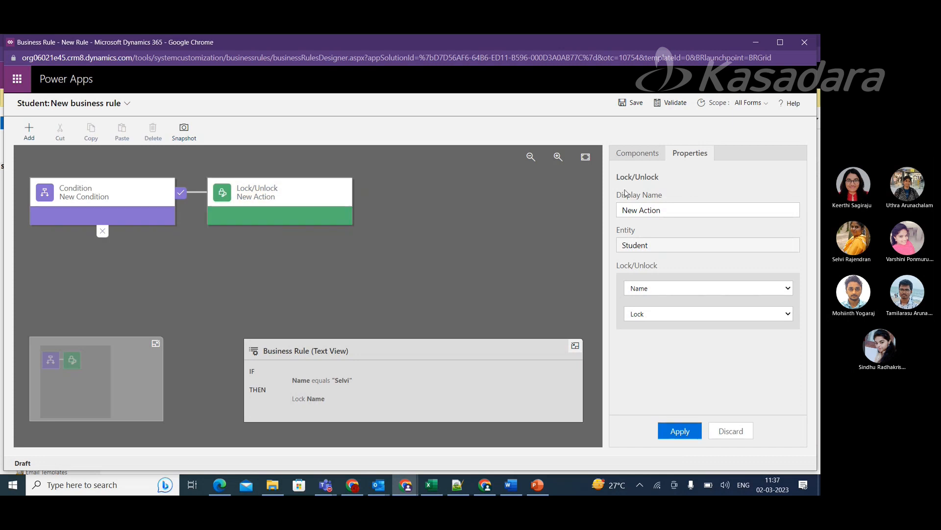
click(637, 153)
drag(698, 285, 86, 251)
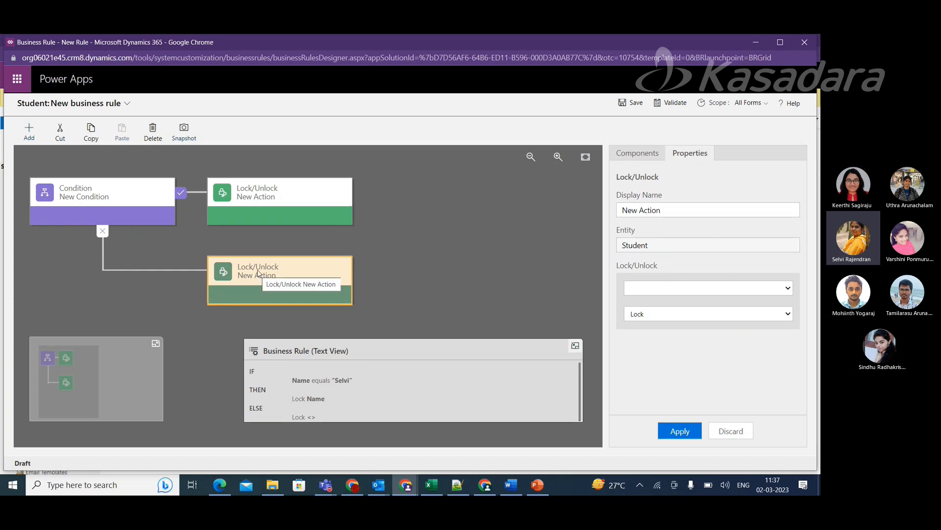
click(790, 288)
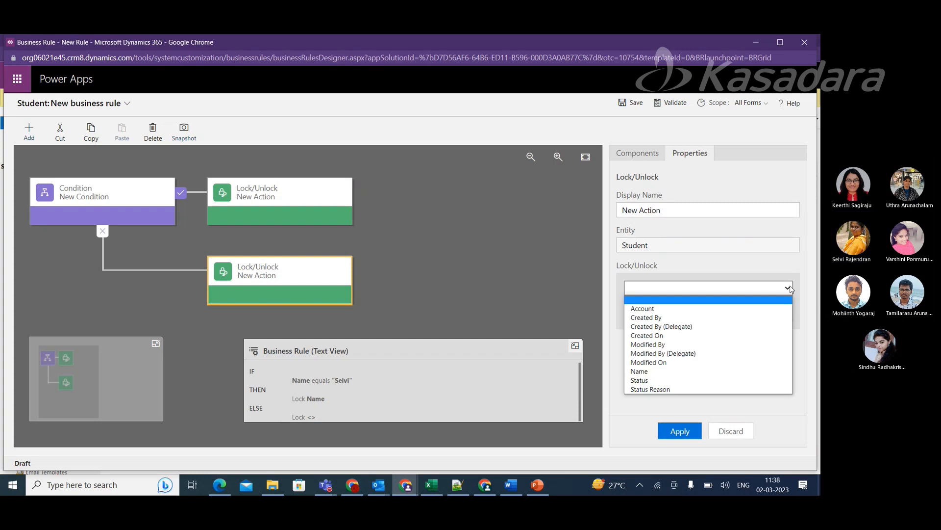
click(704, 376)
click(696, 316)
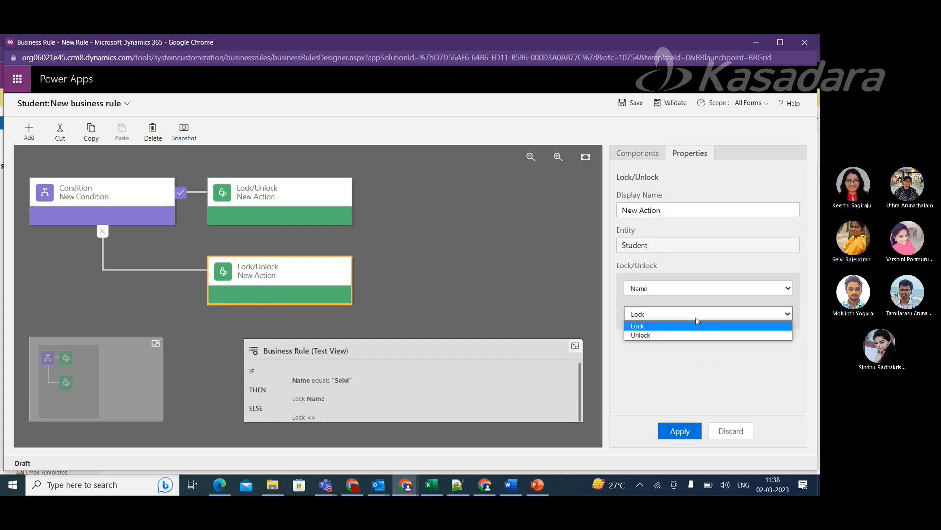
click(690, 332)
click(690, 356)
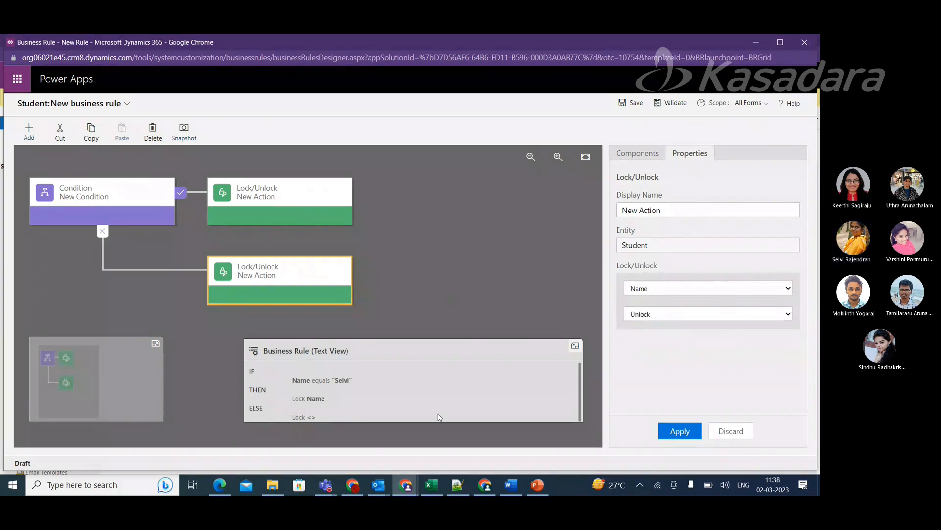
click(680, 431)
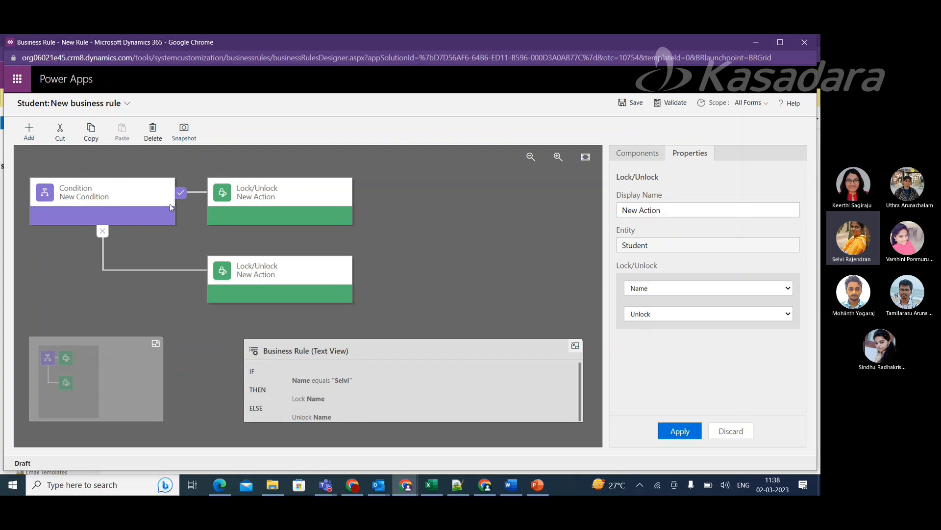
Save and validate the new business rule and activate it.
click(633, 104)
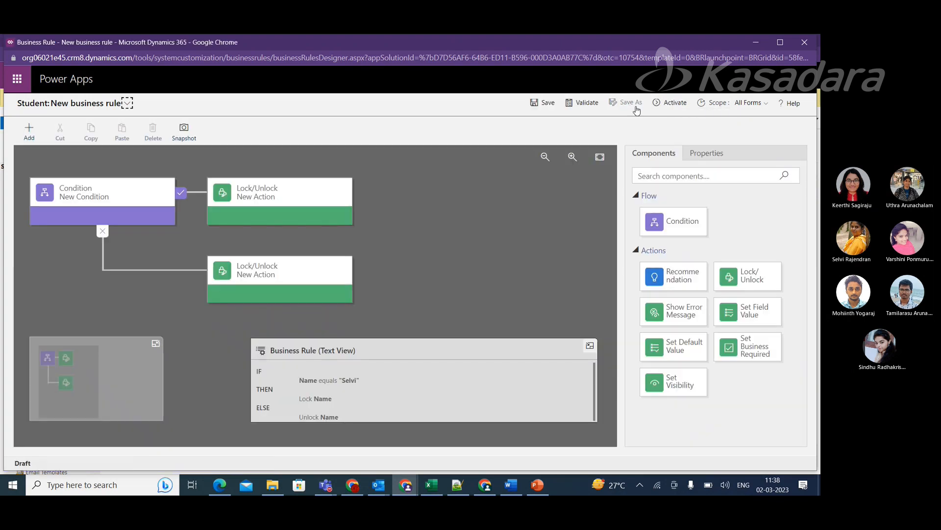
click(581, 107)
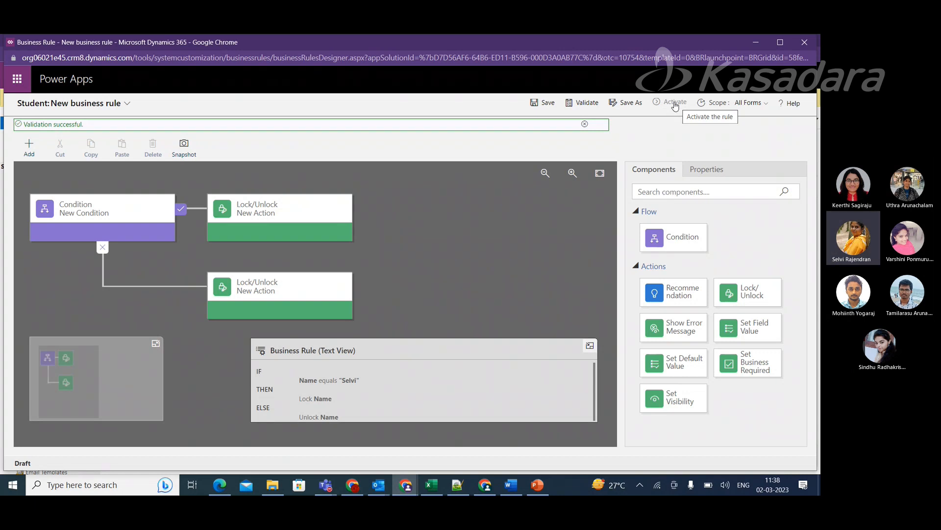
click(676, 104)
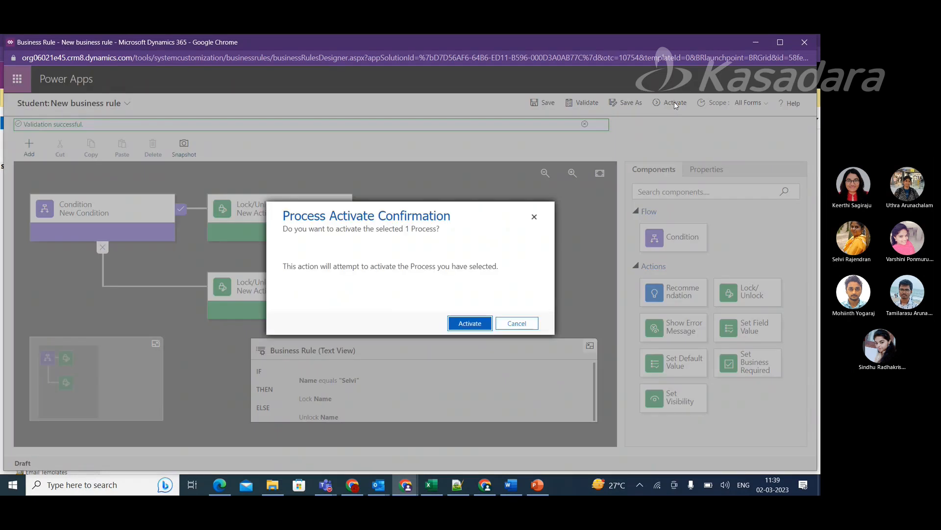
click(475, 325)
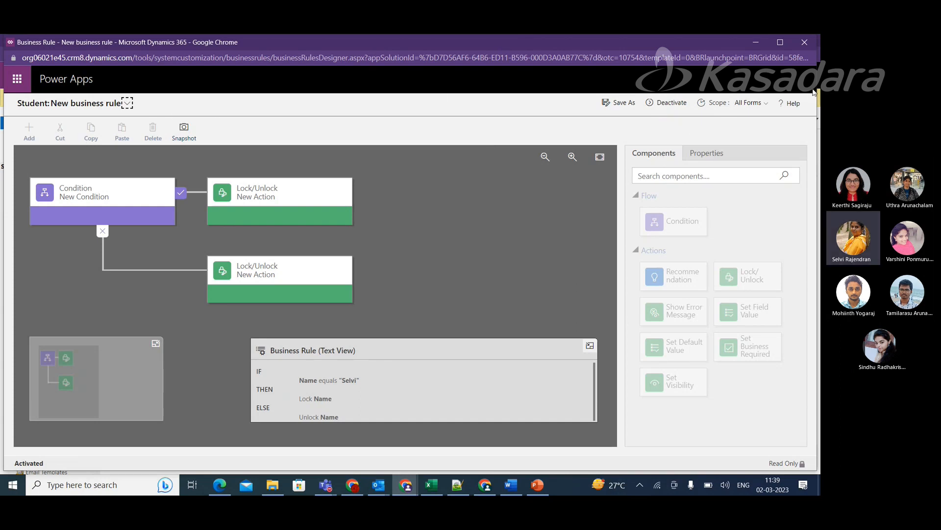
Minimize the rule designer and publish all customizations of the Test solution, waiting for the unresponsive pages.
click(755, 41)
click(87, 121)
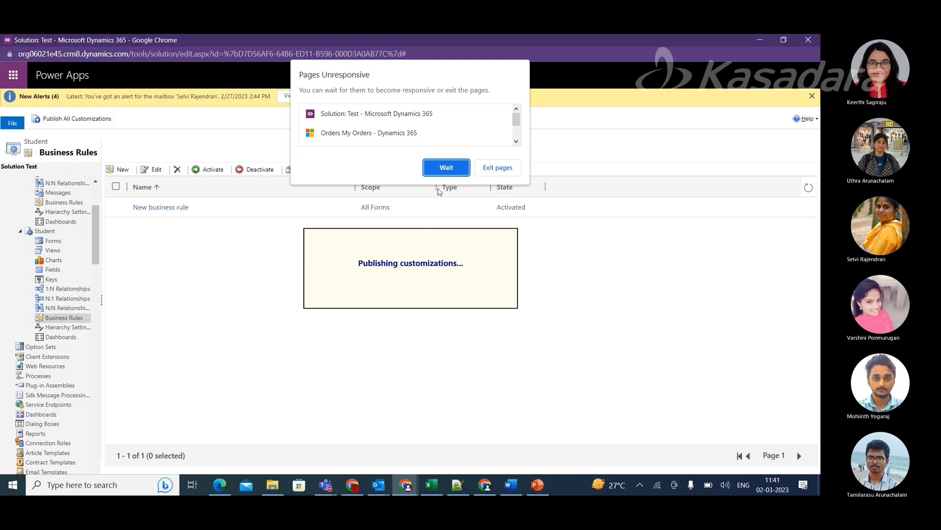
click(440, 171)
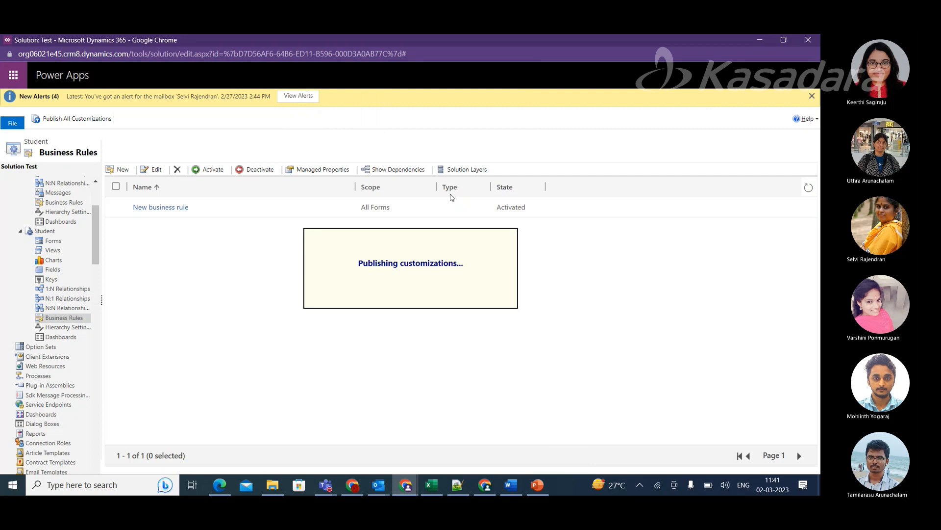
Switch to the Sales Hub page with My Orders, reload it and open the Students list.
click(412, 482)
click(322, 444)
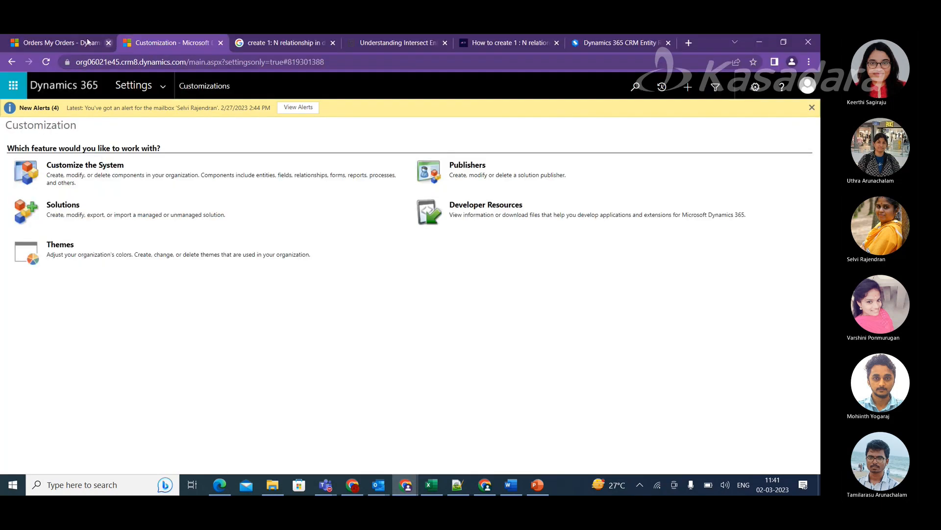
click(75, 44)
click(44, 63)
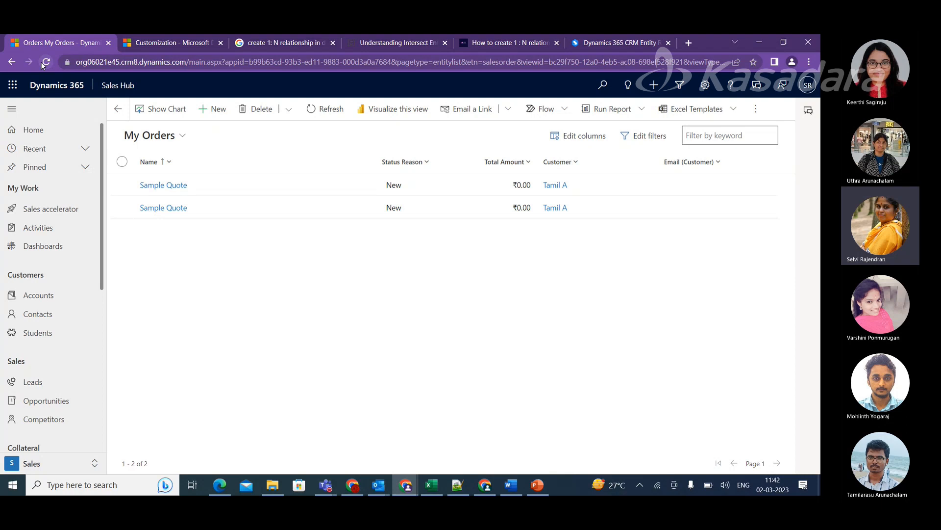
click(48, 337)
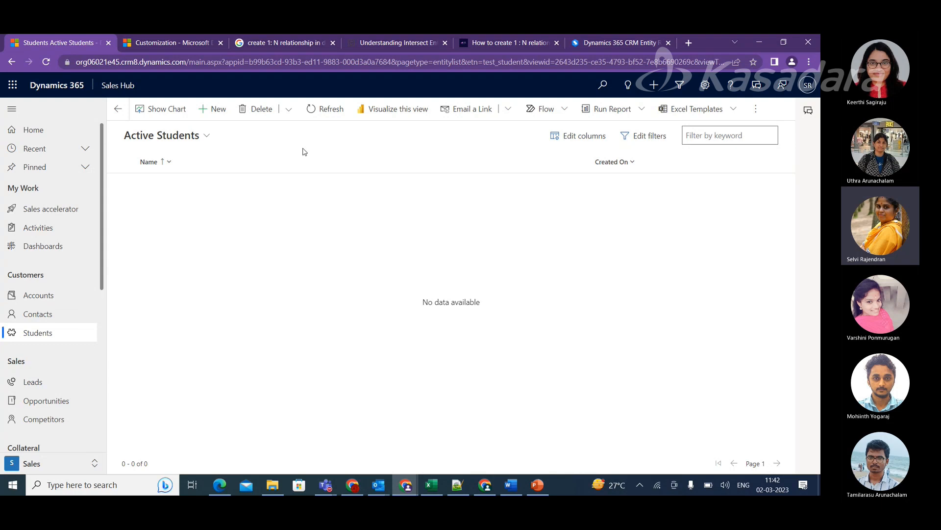
Create a new student record with the same first name as in the rule's condition, and save it.
click(215, 113)
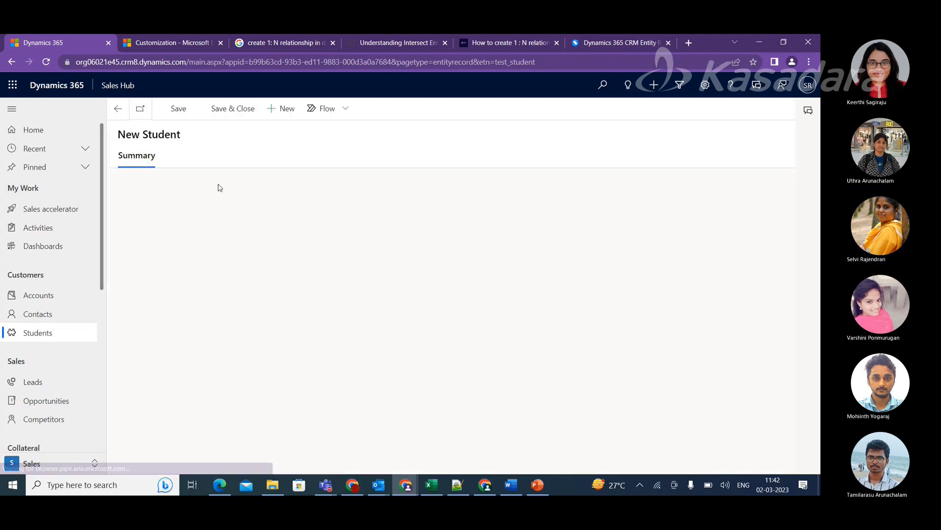
click(253, 193)
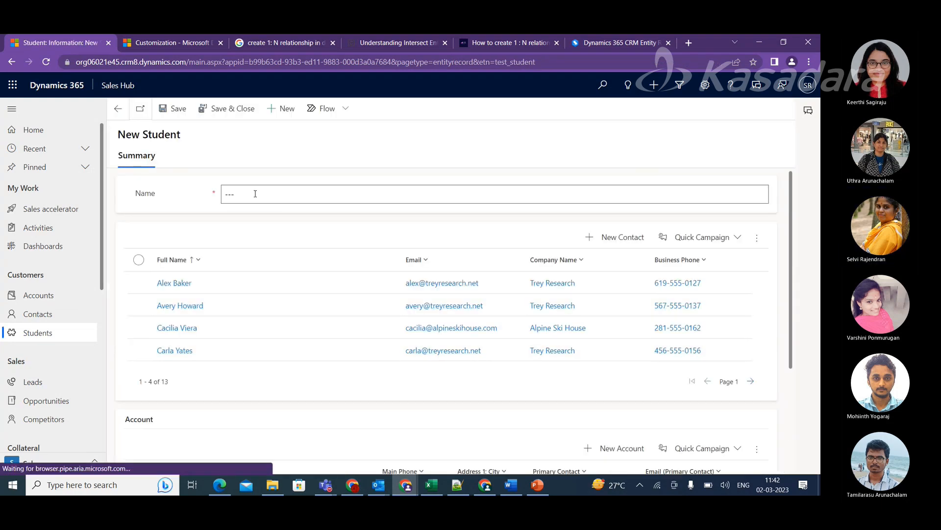
text(S)
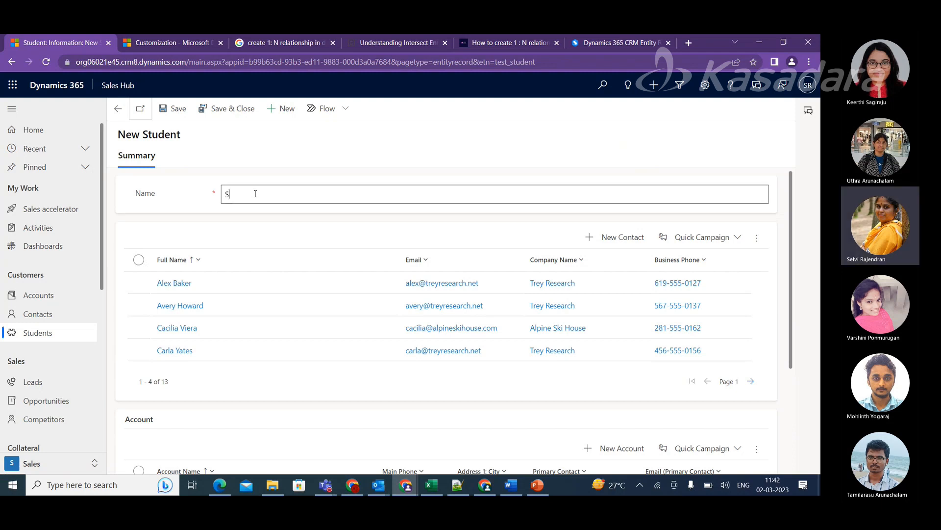
text(elvi)
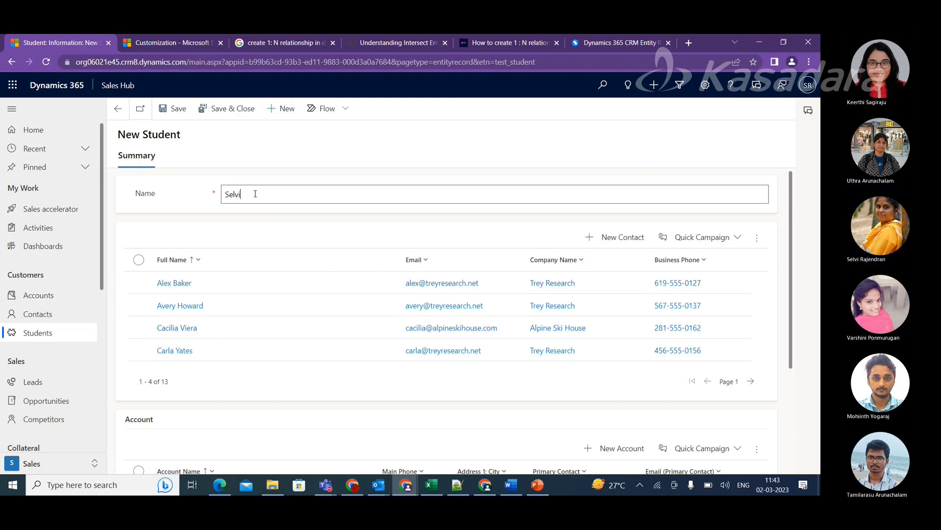
click(174, 109)
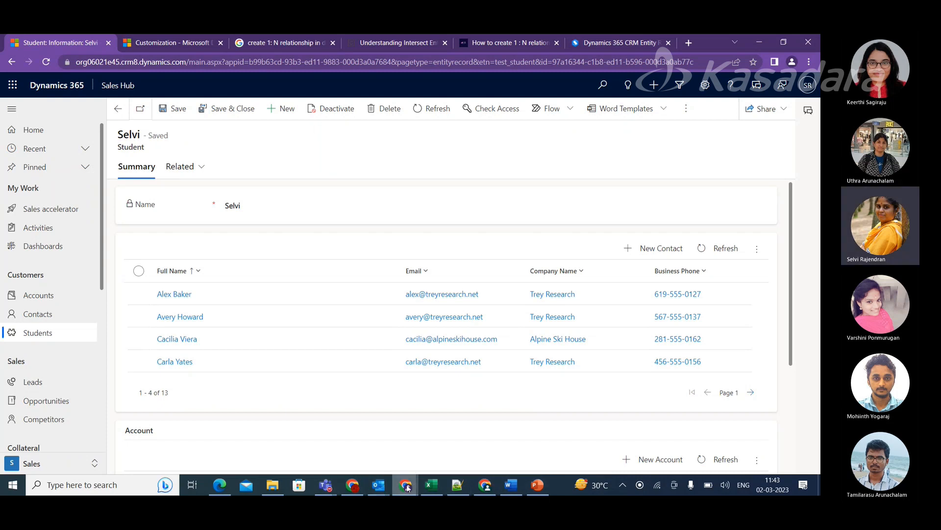
Bring up the activated Student business rule and close its designer window.
mouse_move(405, 485)
click(516, 451)
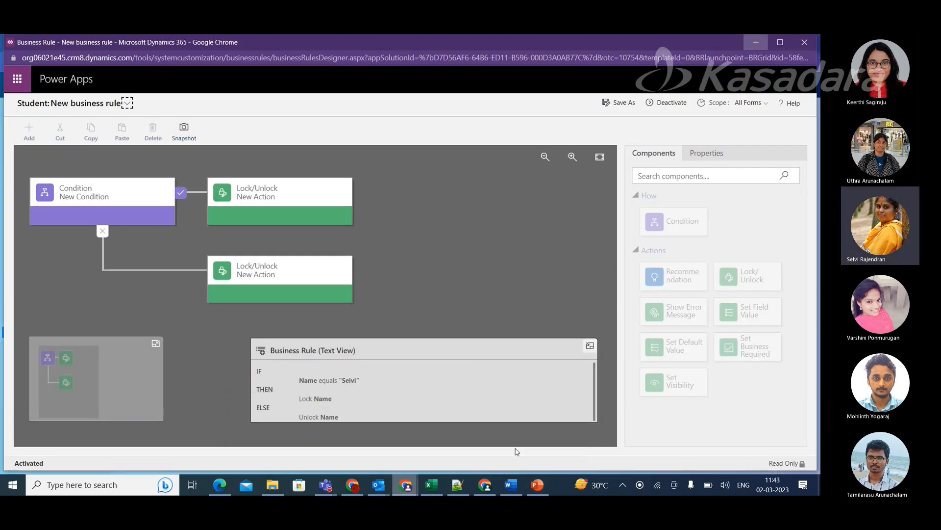
click(803, 43)
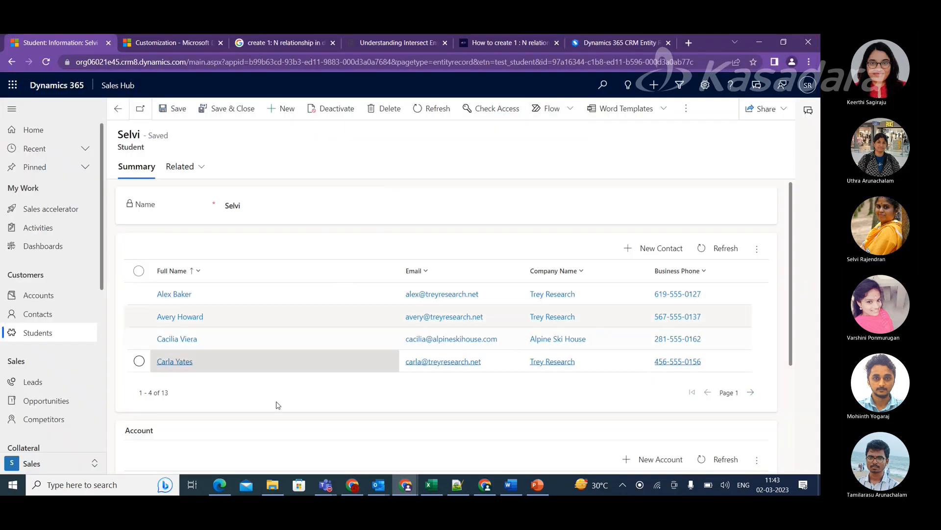
mouse_move(406, 485)
click(465, 439)
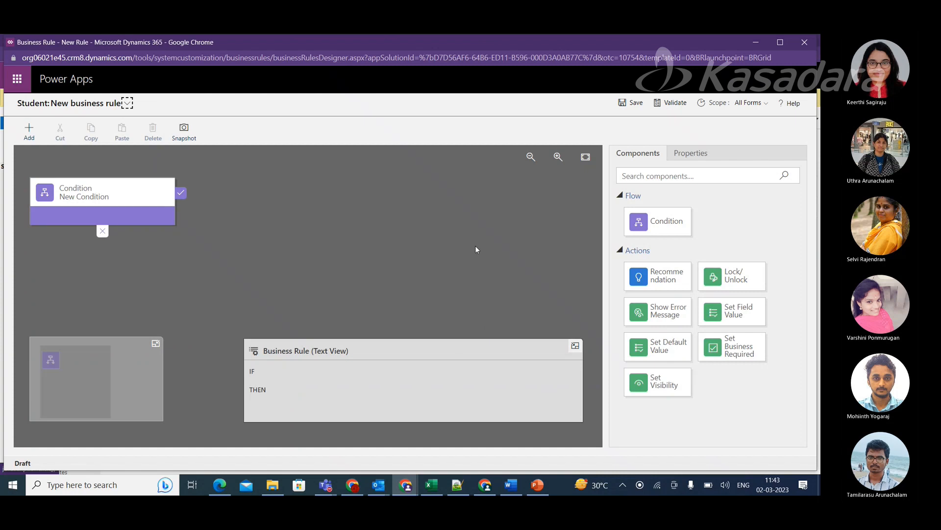
drag(642, 383, 198, 215)
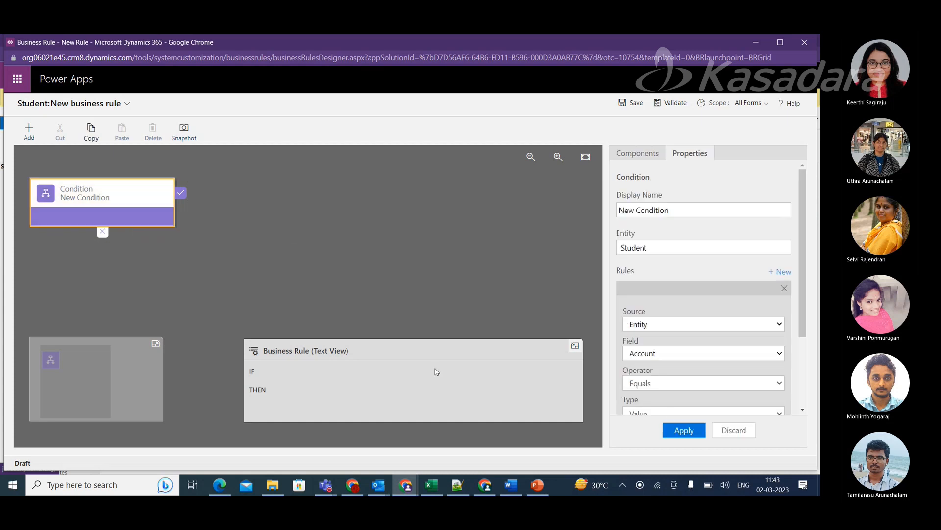
scroll(654, 354, down, 2)
click(637, 338)
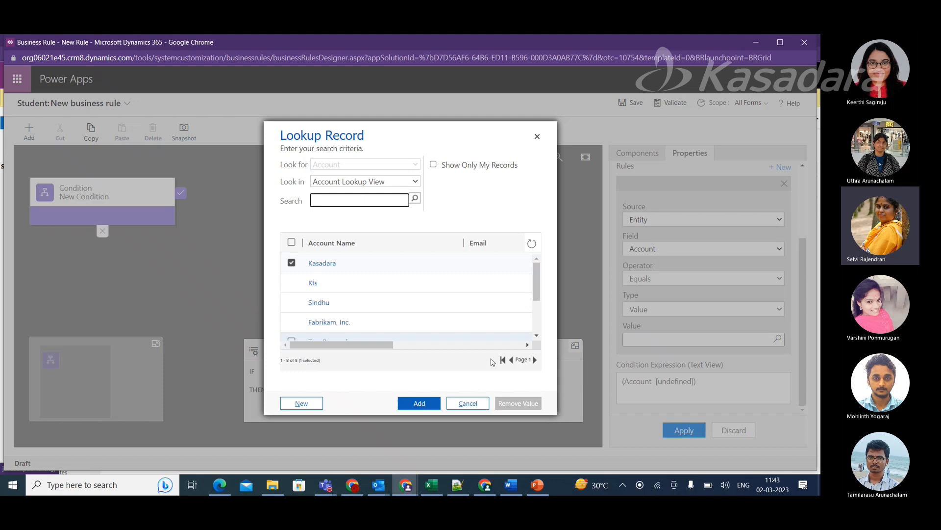
click(468, 403)
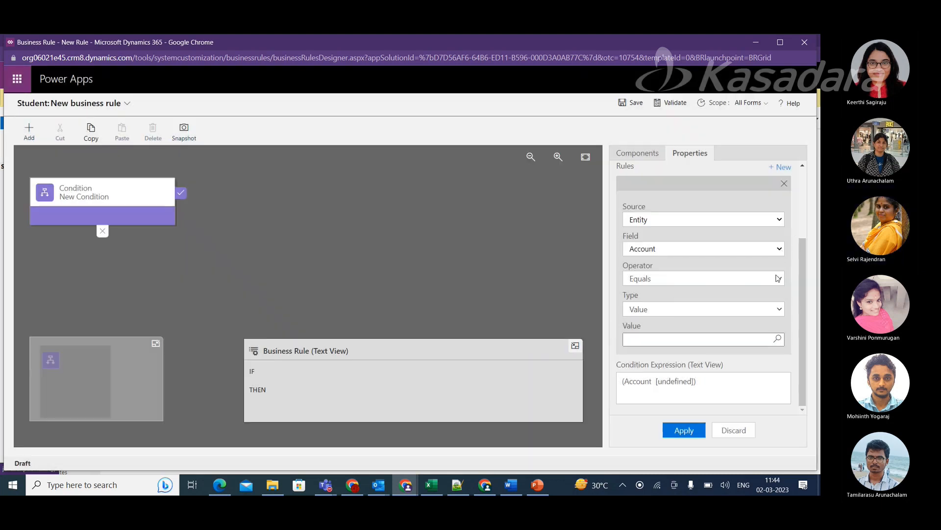
click(781, 248)
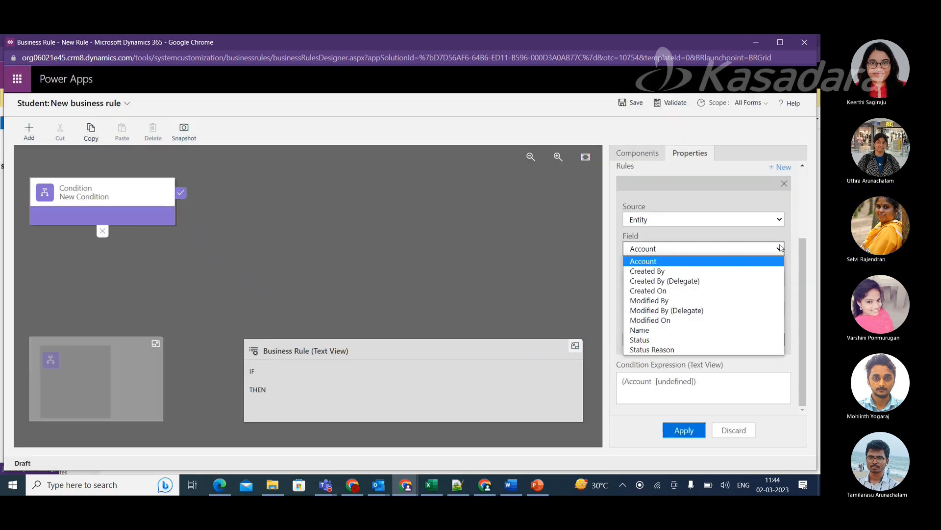
click(687, 329)
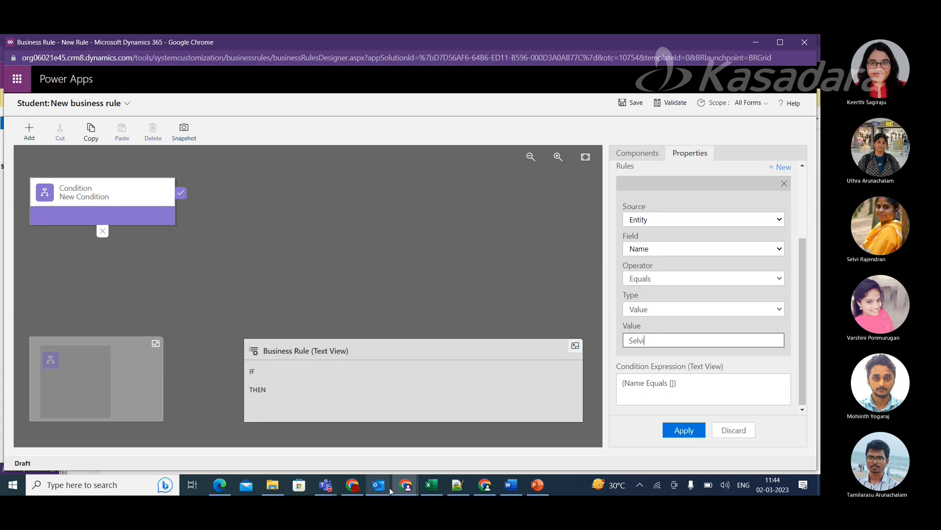
Review the saved student record and the Sales Hub navigation list for an entity suited to a visibility rule.
click(405, 484)
click(274, 451)
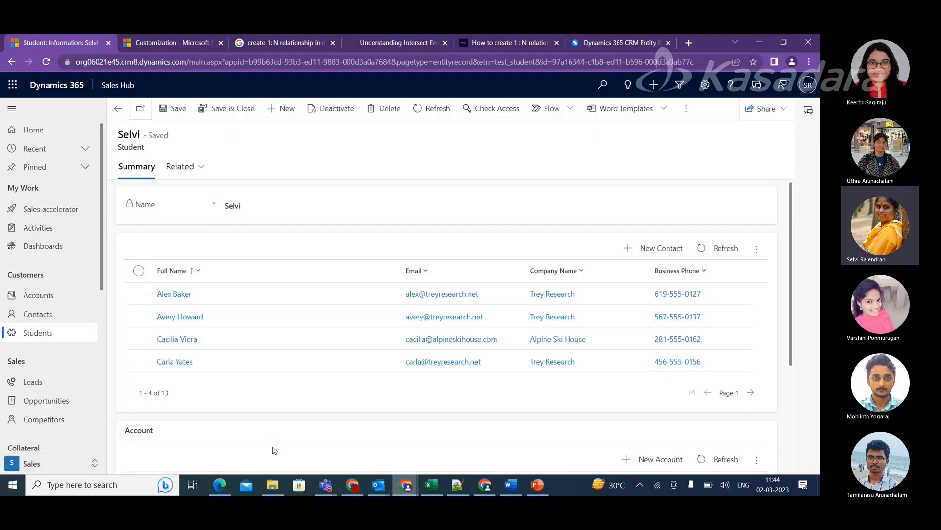
scroll(181, 390, down, 3)
scroll(180, 391, up, 3)
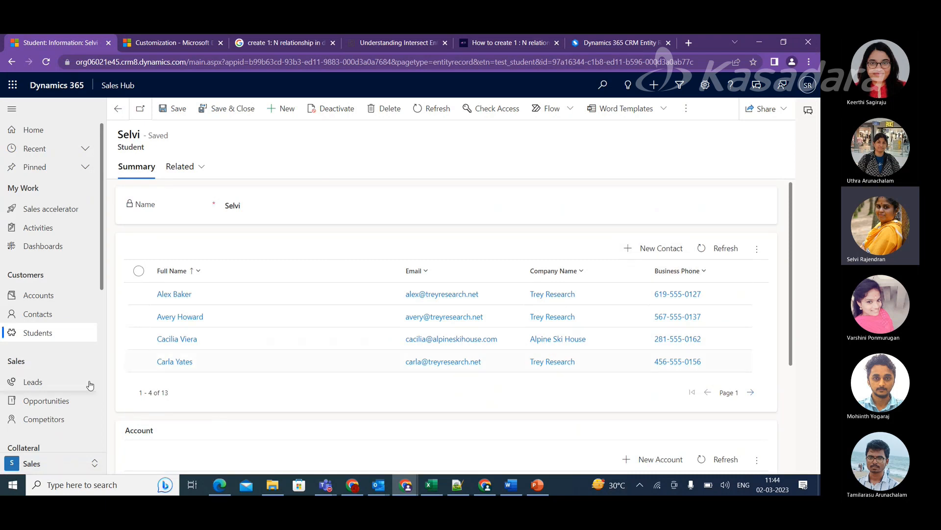
scroll(88, 382, down, 3)
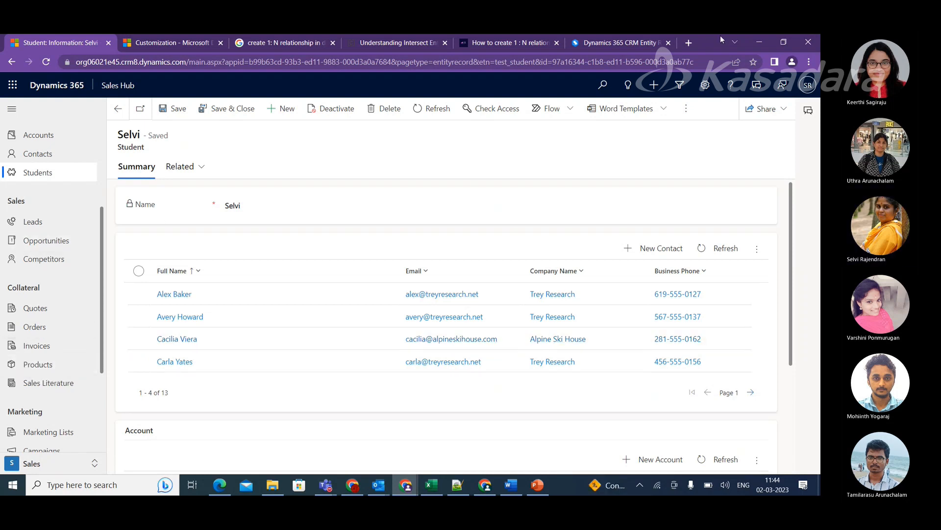
click(759, 43)
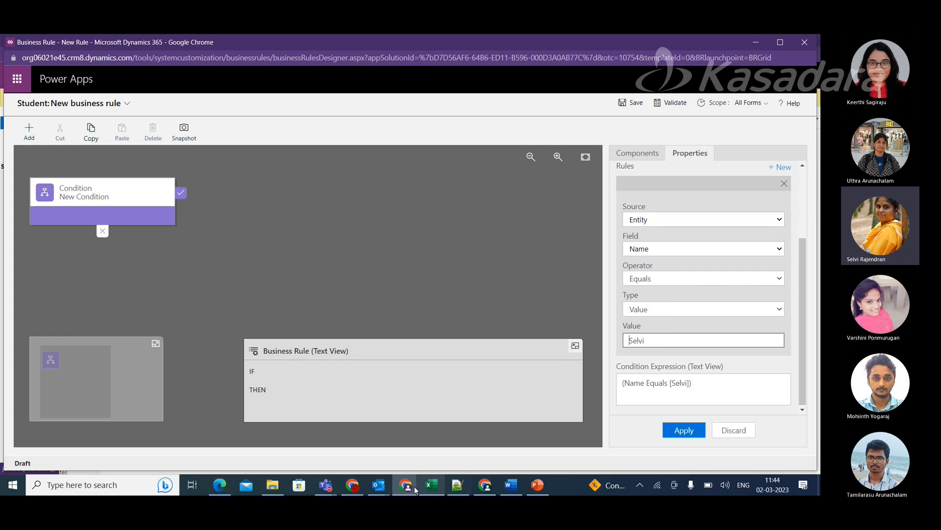
Discard the unfinished Student rule and start a new business rule for the Account entity.
click(741, 432)
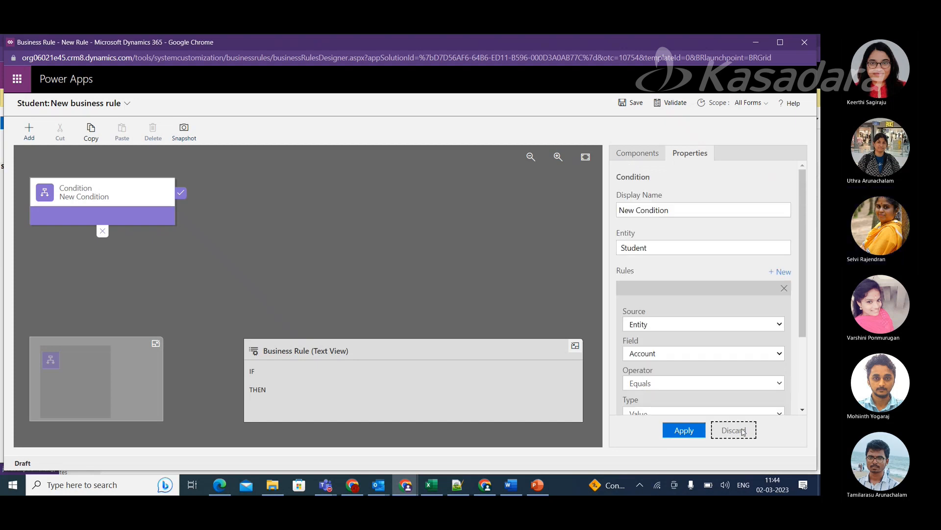
click(804, 42)
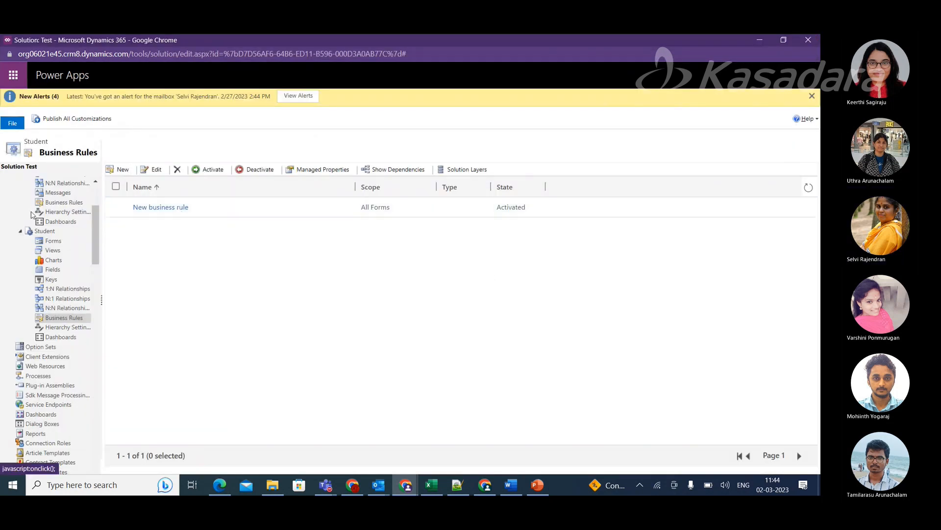
click(59, 309)
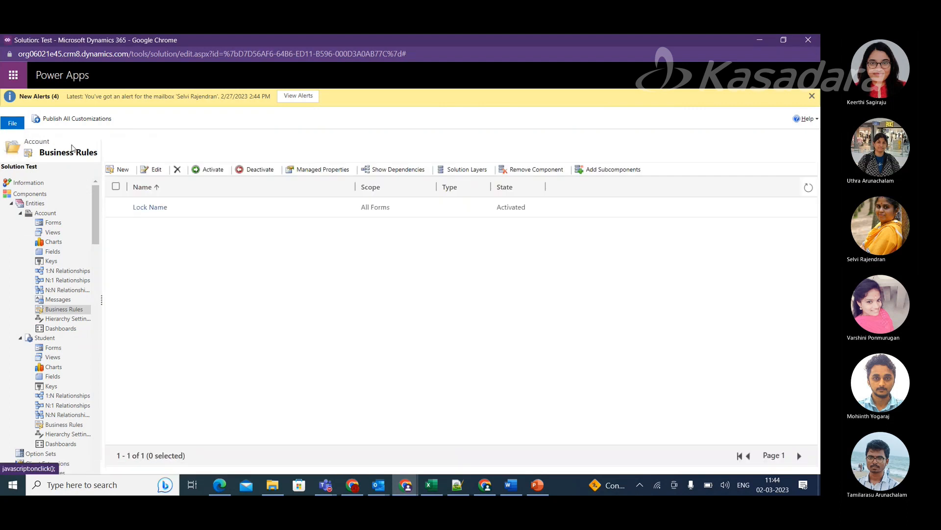
click(121, 169)
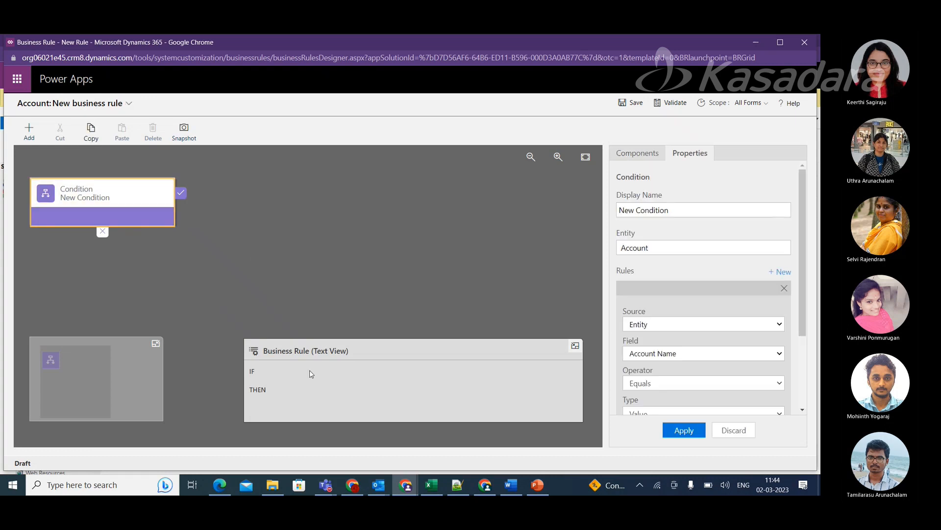
Set the rule's condition to Account Name equals the same first name as in the Student rule, and apply it.
scroll(776, 422, down, 3)
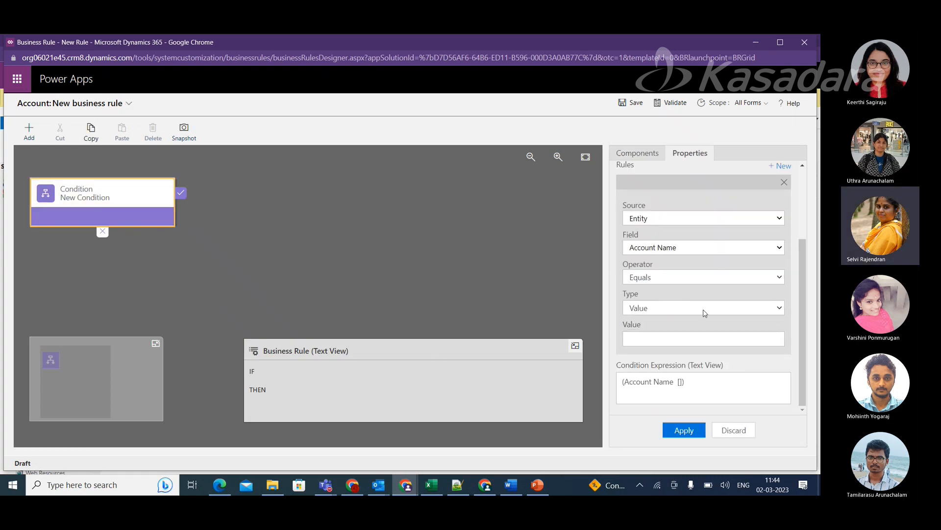
click(655, 341)
text(Selvi)
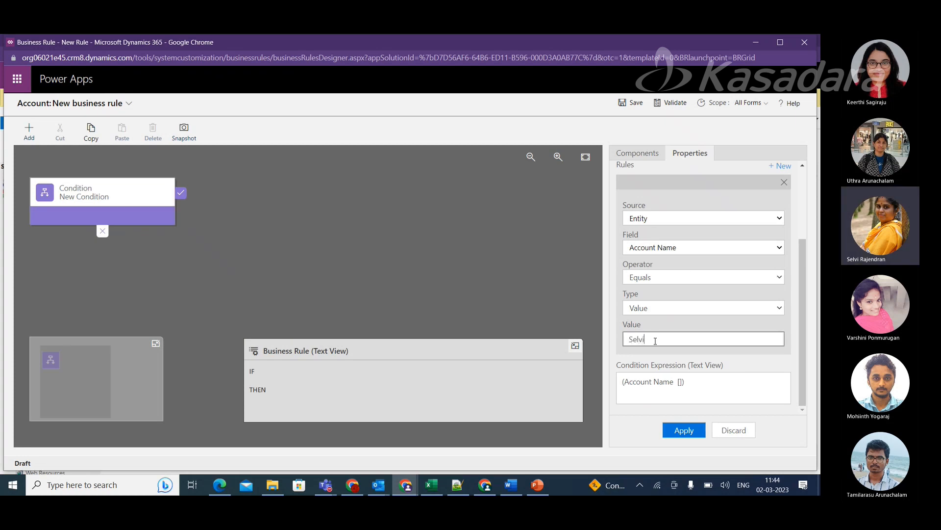
click(685, 431)
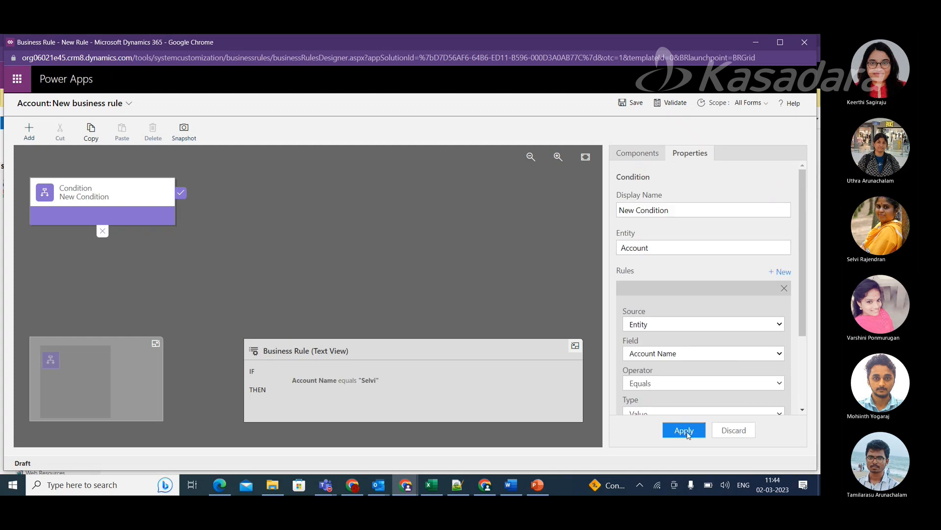
Add a Set Visibility action to the condition's true branch that shows the Account Number field, and apply it.
click(648, 153)
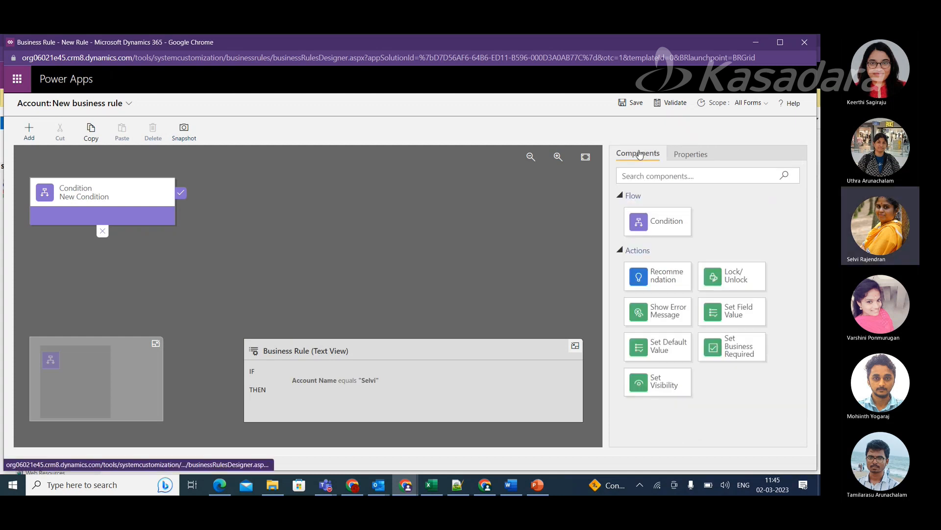
drag(665, 385, 192, 220)
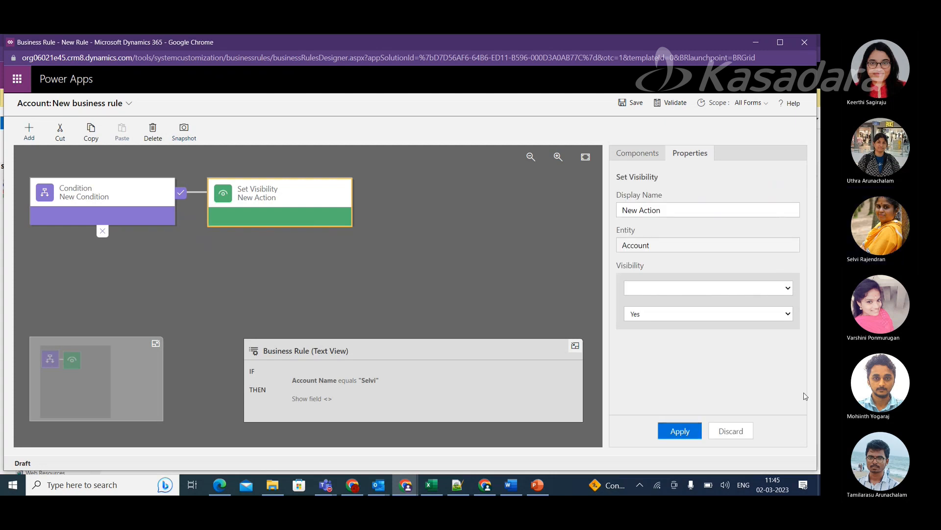
click(787, 289)
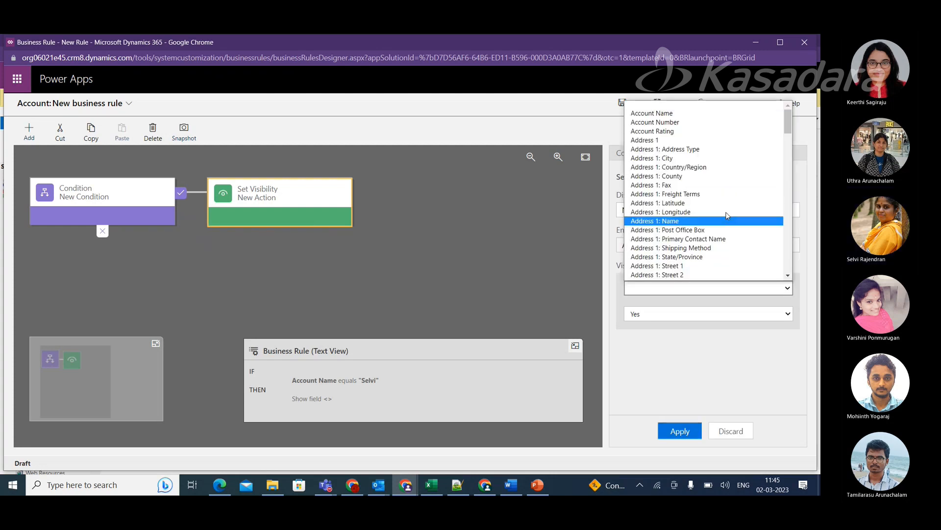
click(708, 123)
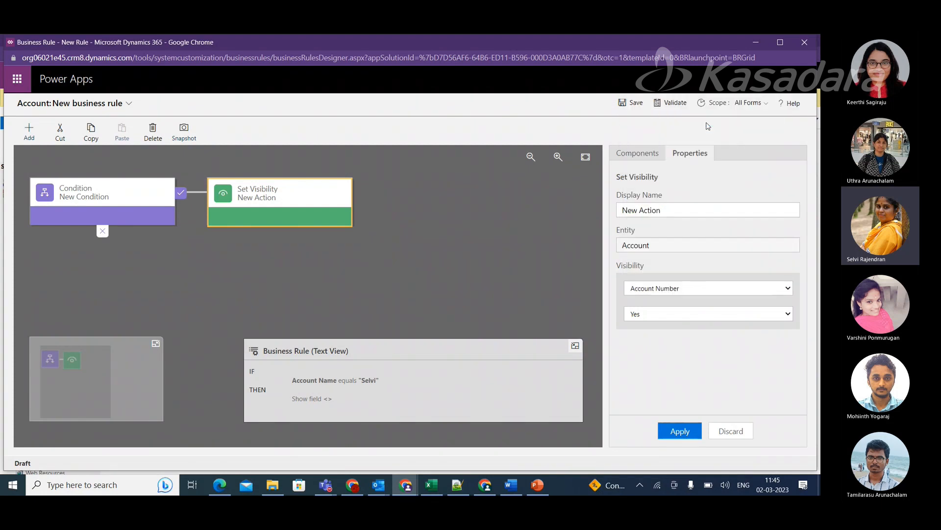
click(680, 431)
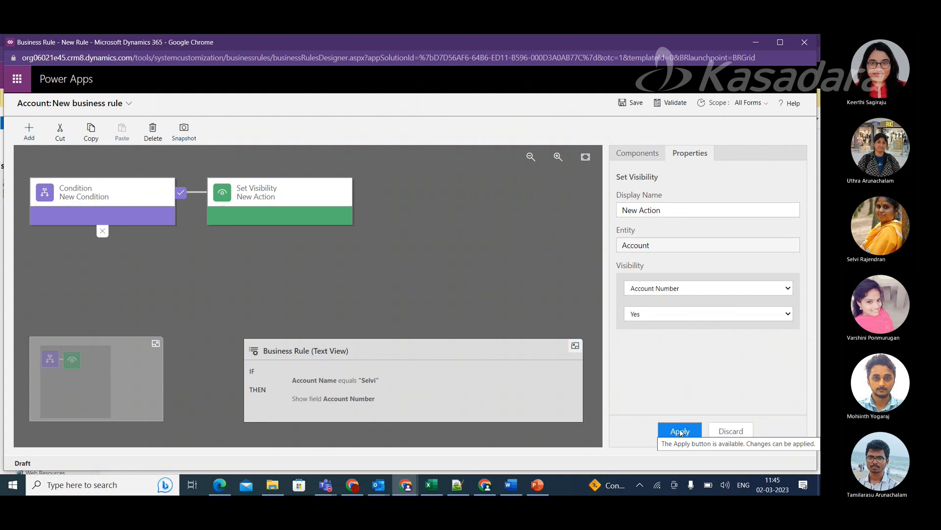
Add a Set Visibility action to the condition's false branch with Account Number visibility set to No, and apply it.
click(103, 233)
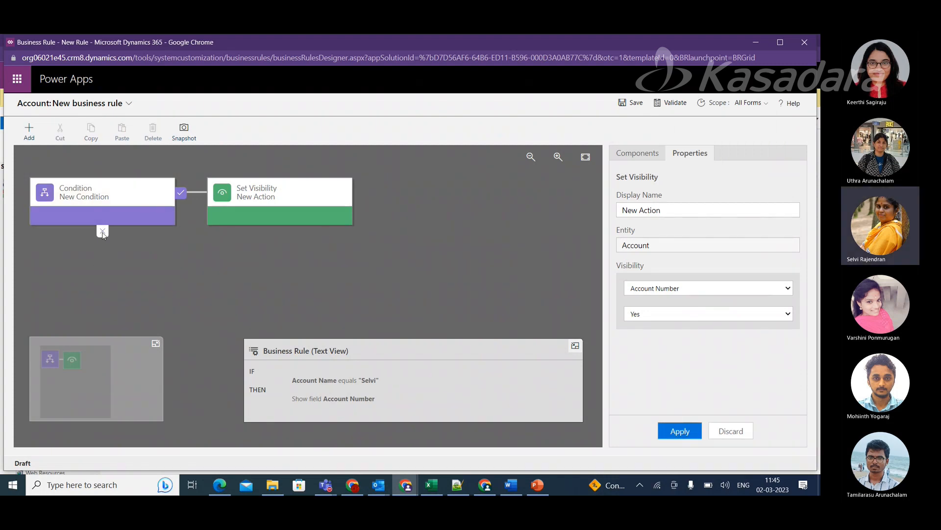
click(635, 156)
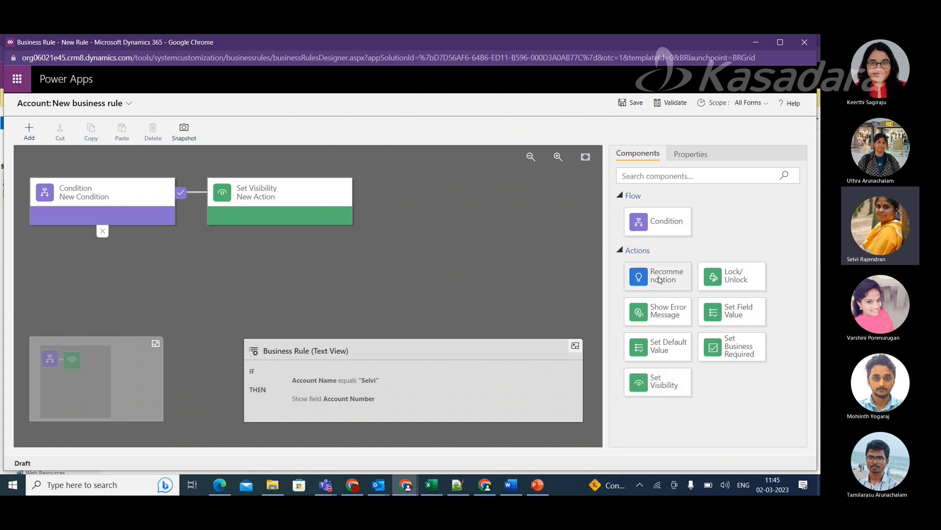
drag(667, 391, 97, 255)
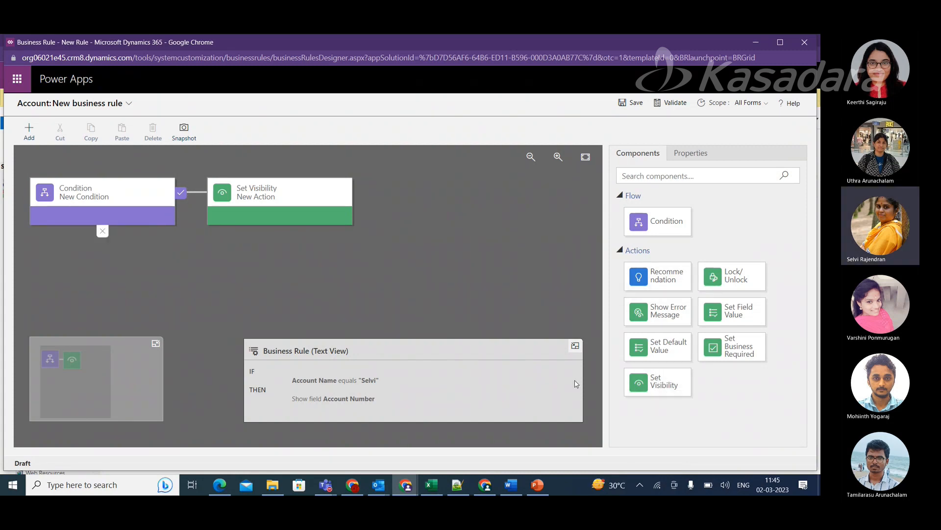
drag(657, 383, 130, 251)
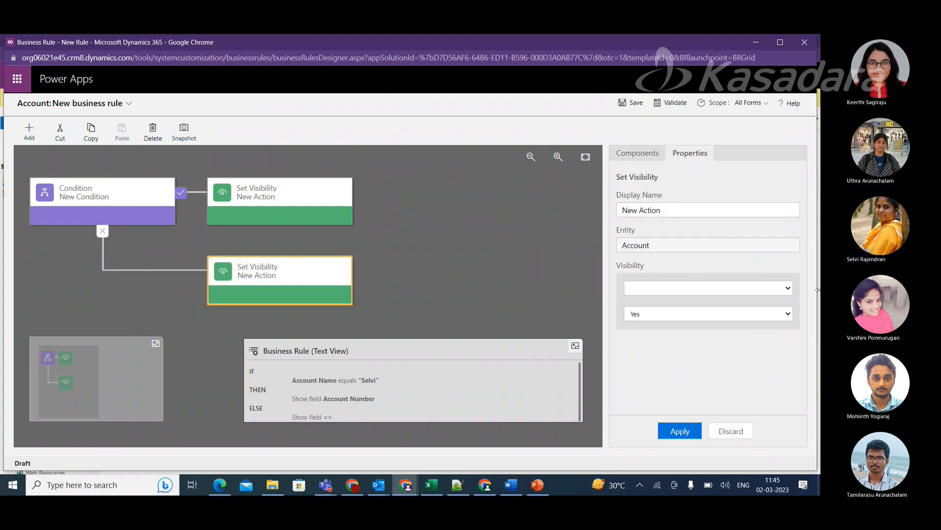
click(789, 288)
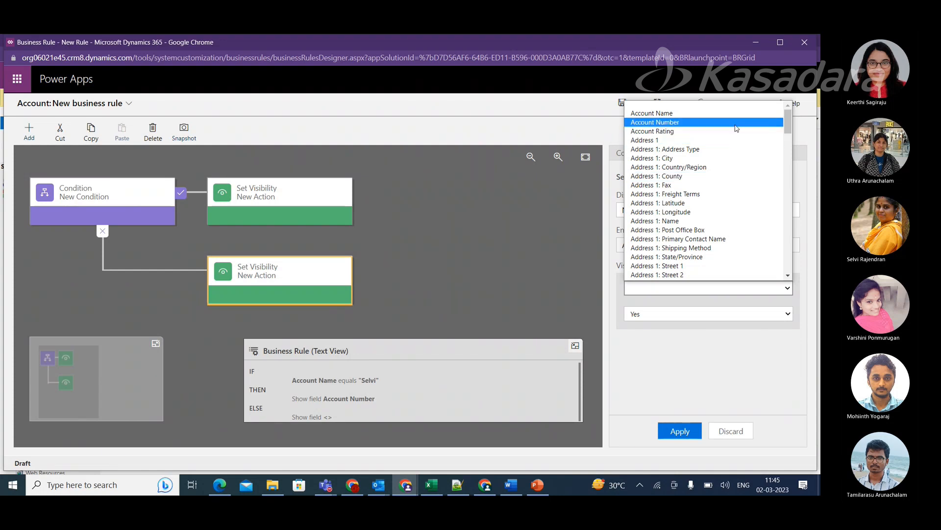
click(716, 122)
click(789, 314)
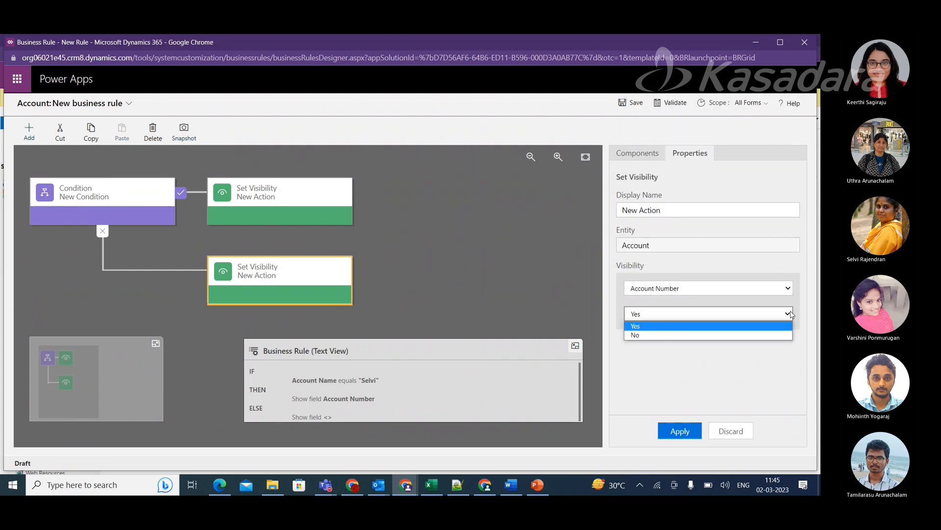
click(732, 335)
click(679, 430)
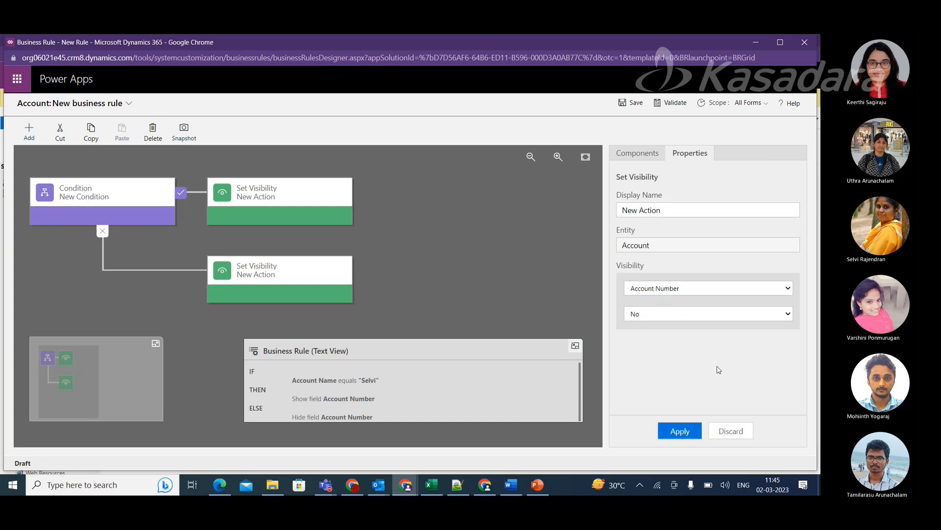
Save and activate the Account business rule, and publish all customizations of the Test solution.
click(635, 104)
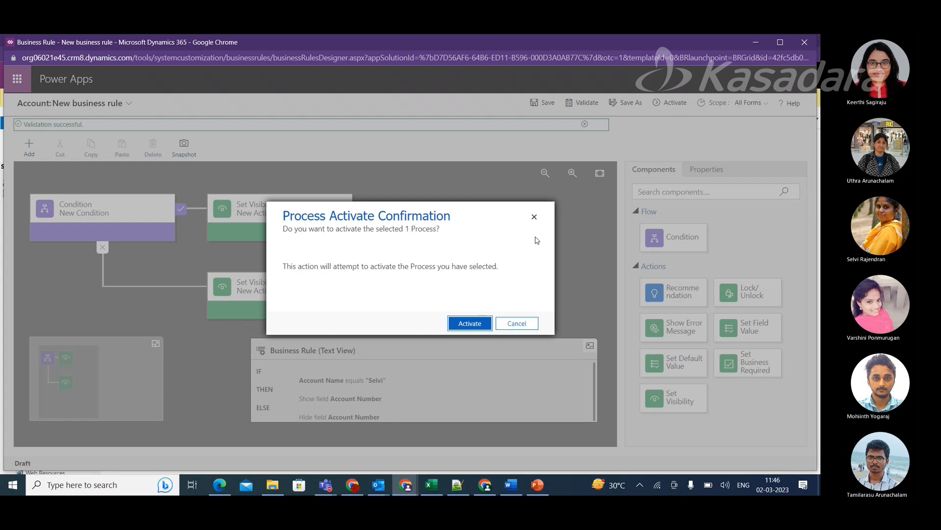
click(468, 323)
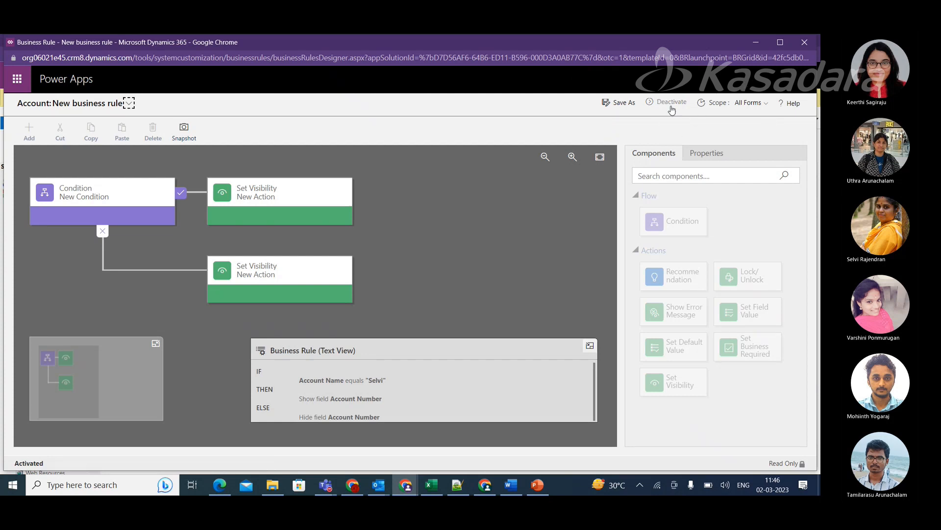
click(755, 44)
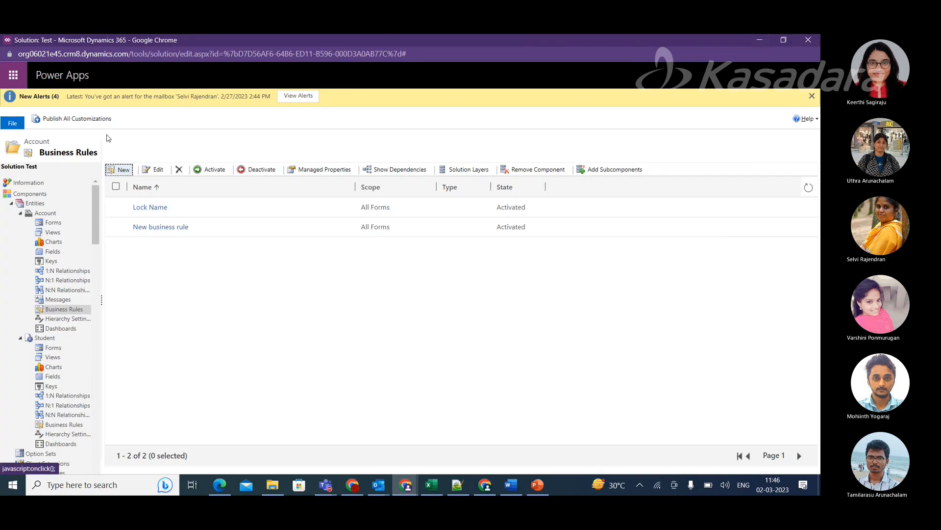
click(95, 119)
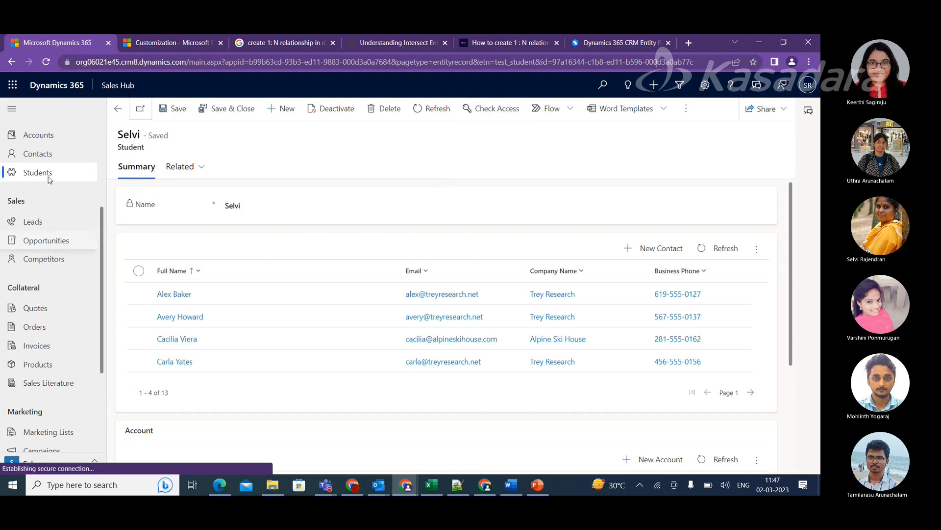
Start a new account record and examine its Summary fields and available forms for Account Number.
click(38, 298)
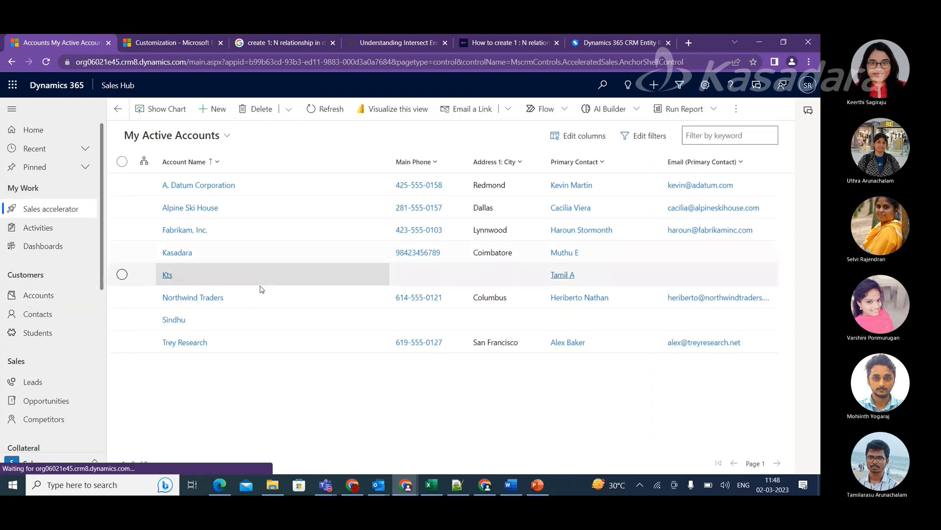
click(212, 110)
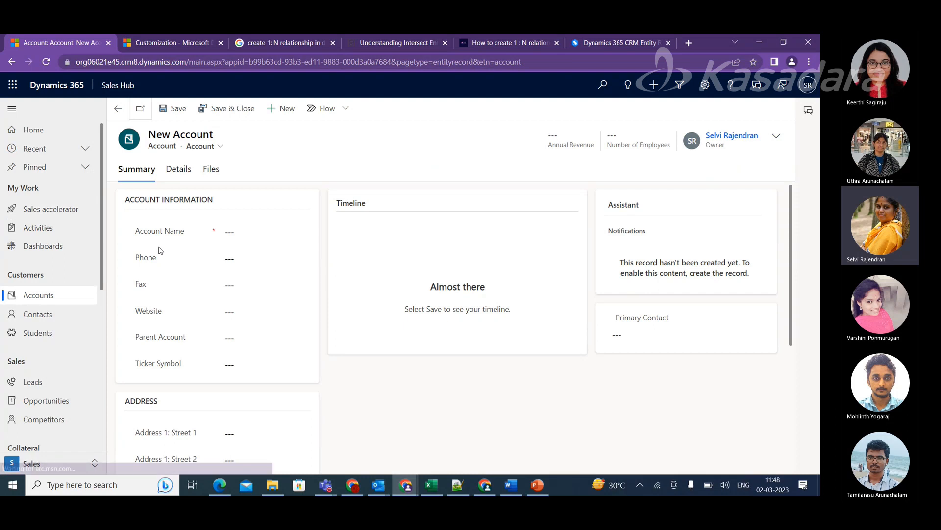
scroll(221, 351, down, 3)
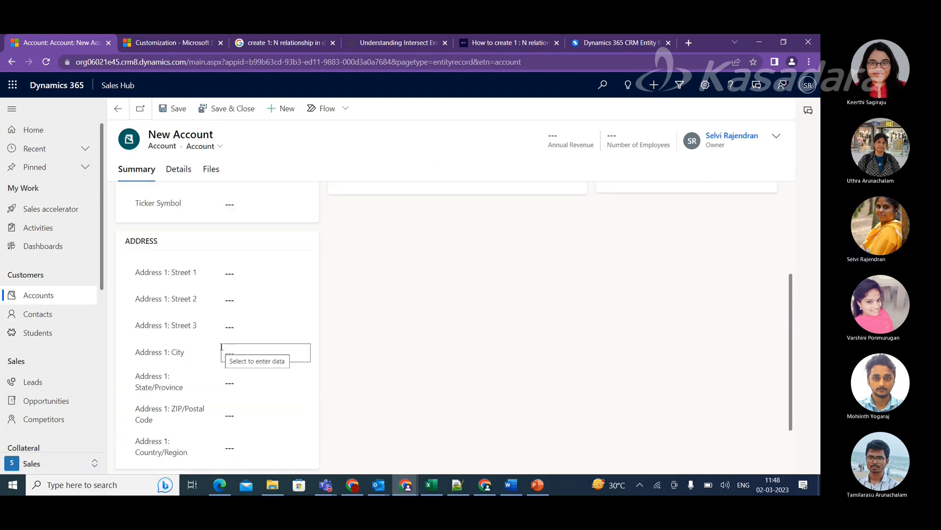
scroll(222, 348, up, 3)
click(221, 149)
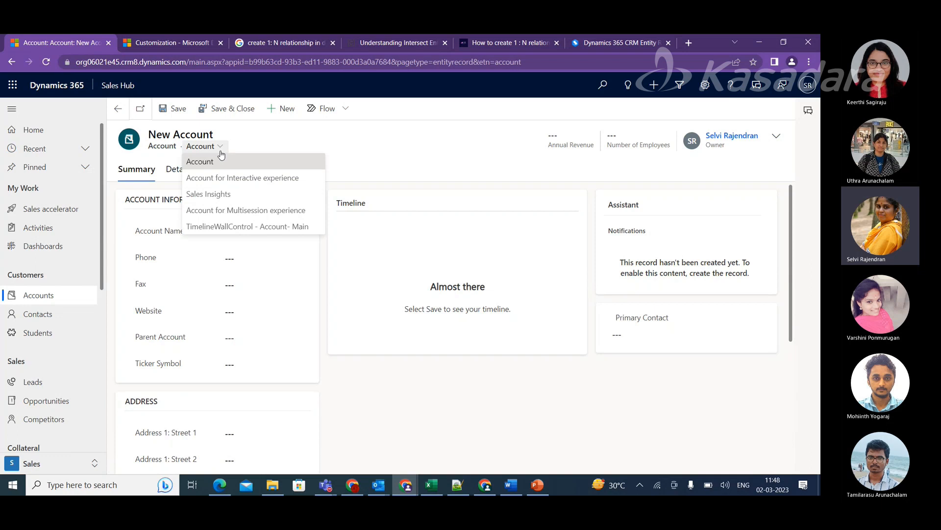
click(452, 169)
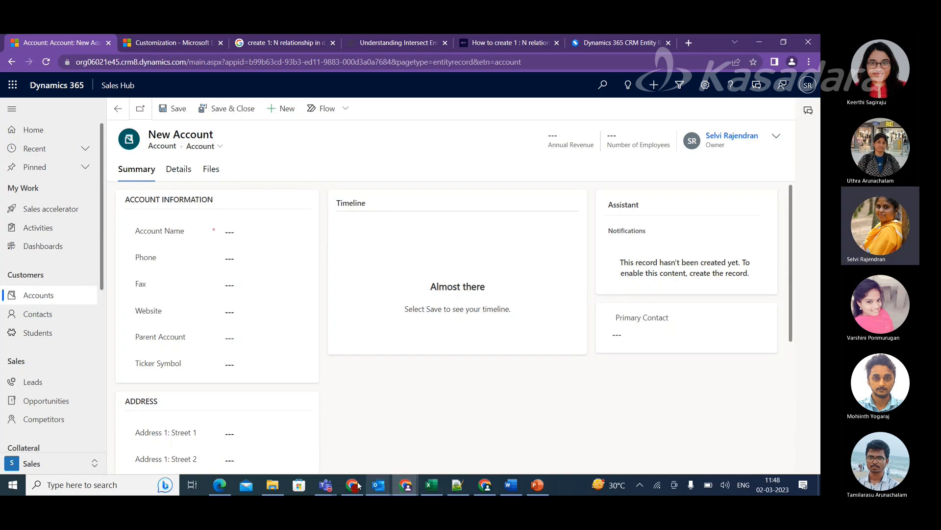
Switch to the Test solution and open the Account entity's main form for editing.
click(484, 485)
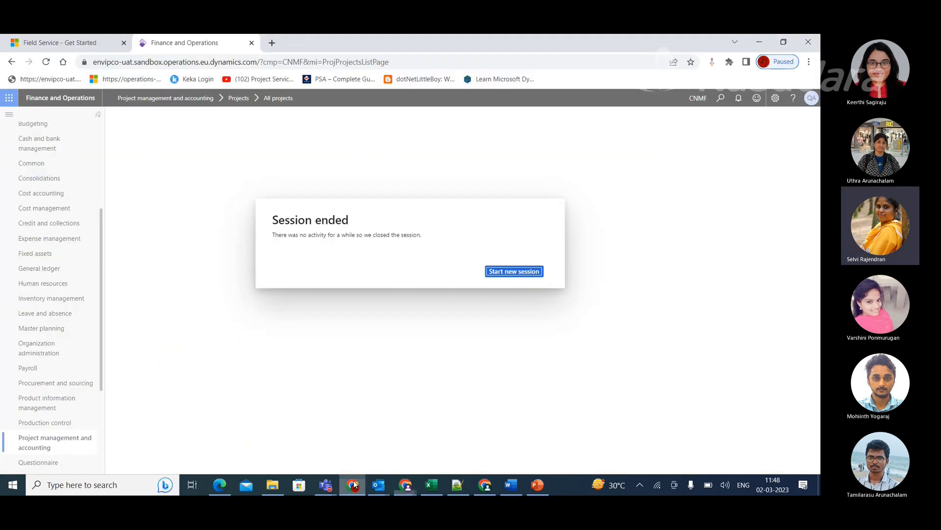
click(480, 483)
mouse_move(406, 484)
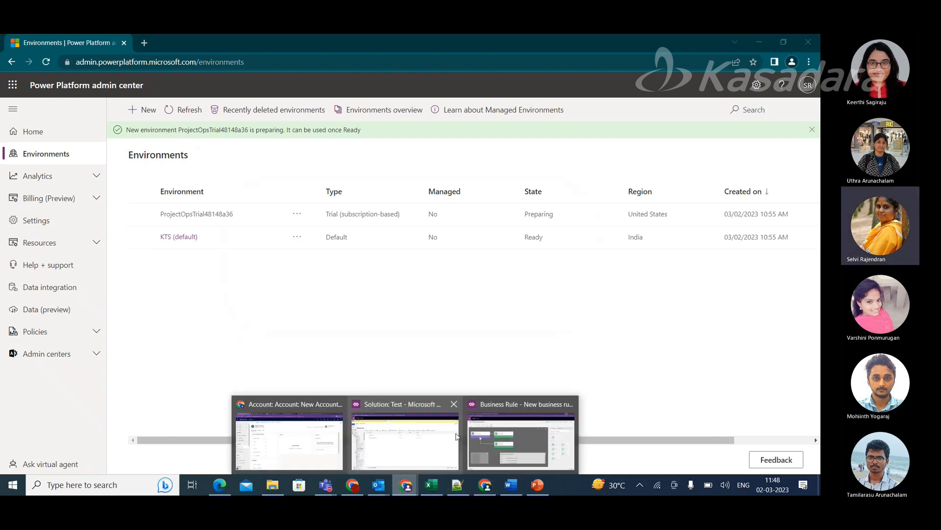
click(425, 441)
click(54, 223)
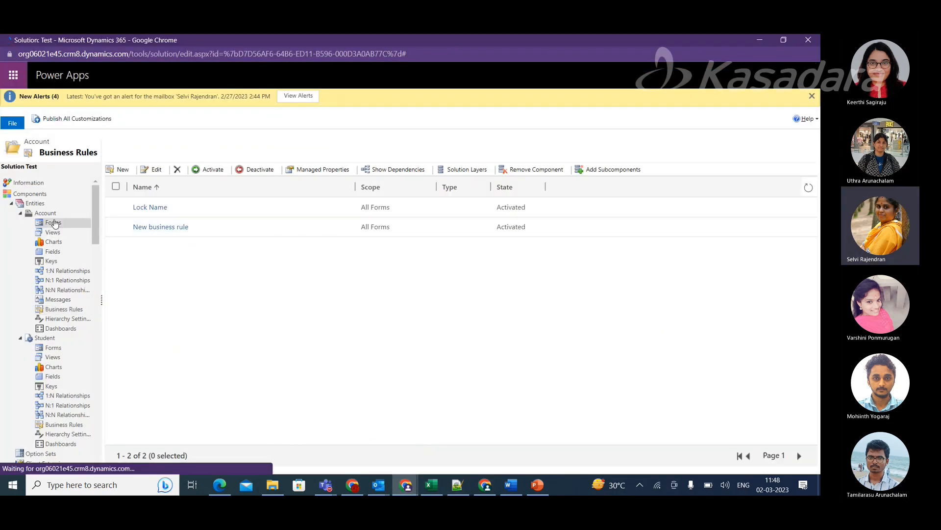
double_click(122, 226)
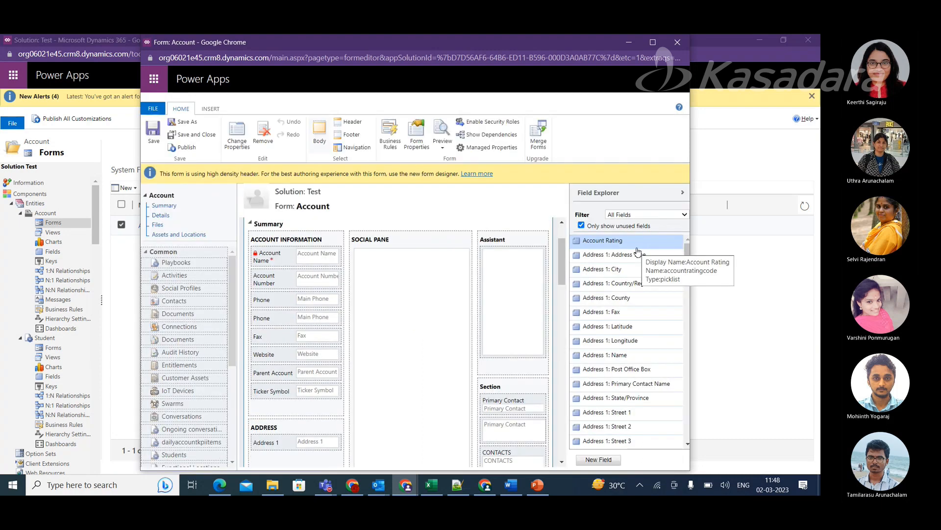
Select the Account Number field on the Account form, publish the form, and minimize the form editor.
click(291, 282)
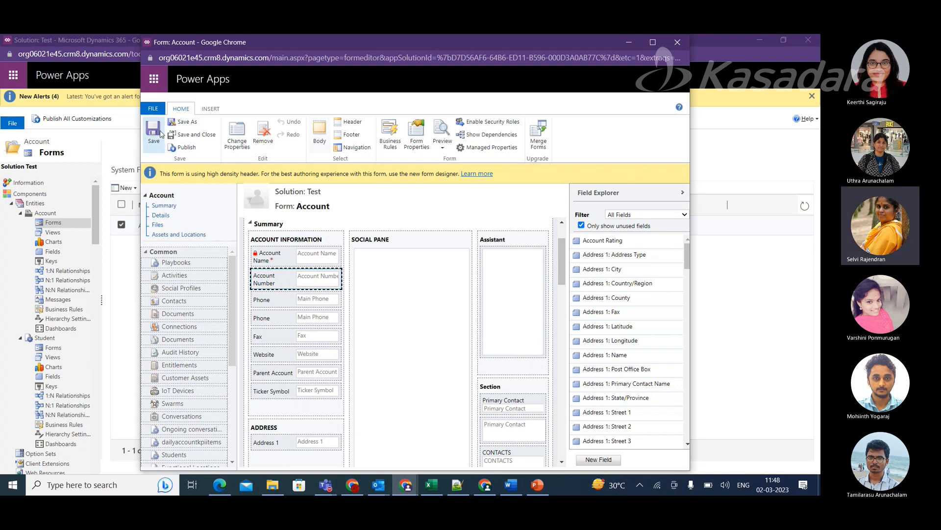
click(192, 149)
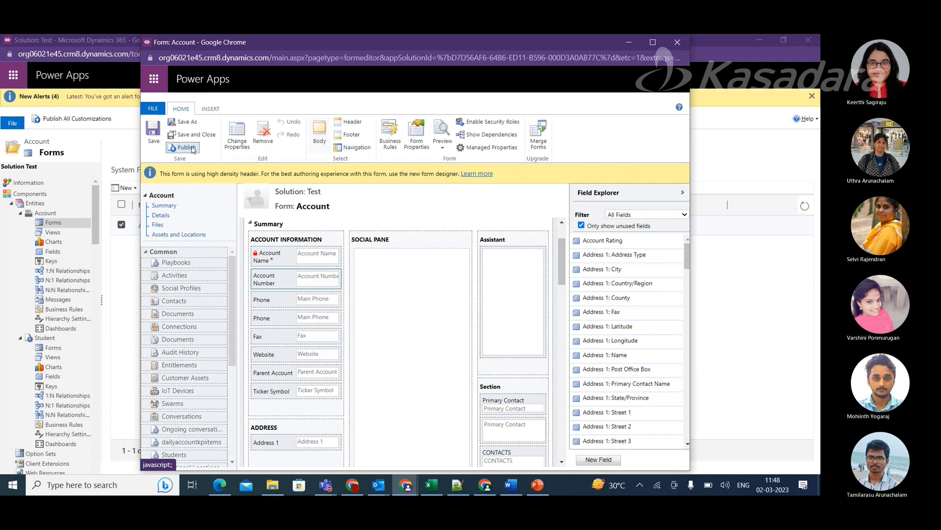
click(628, 43)
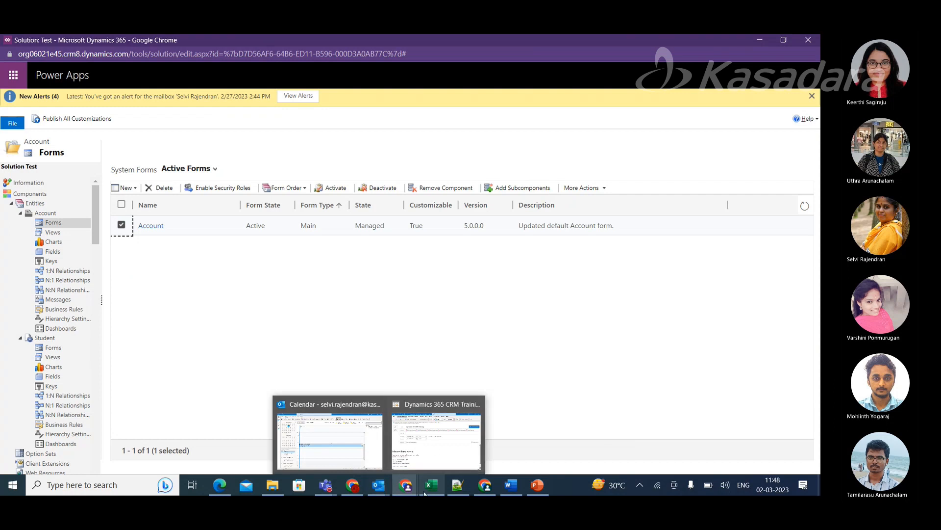
Return to the new account record and check the Account for Interactive experience, Sales Insights and Account forms for Account Number.
mouse_move(406, 486)
click(249, 431)
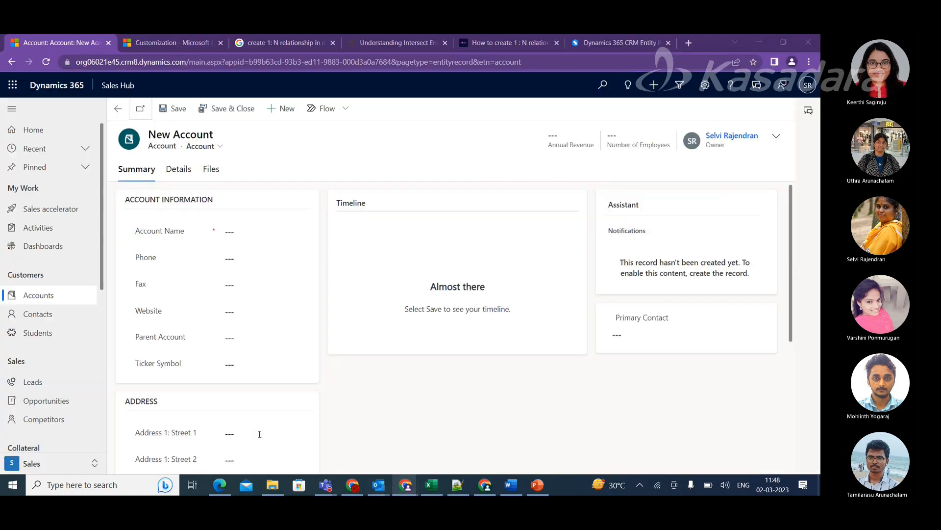
click(218, 146)
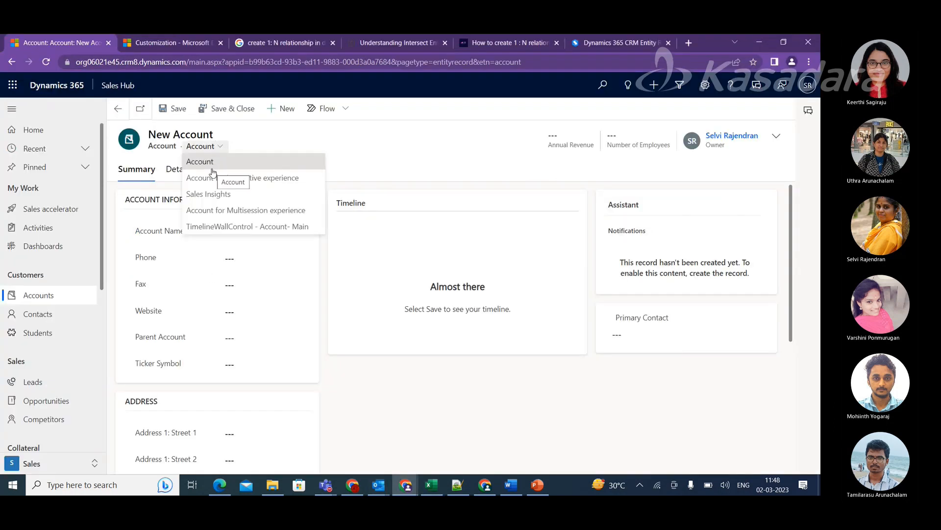
click(212, 179)
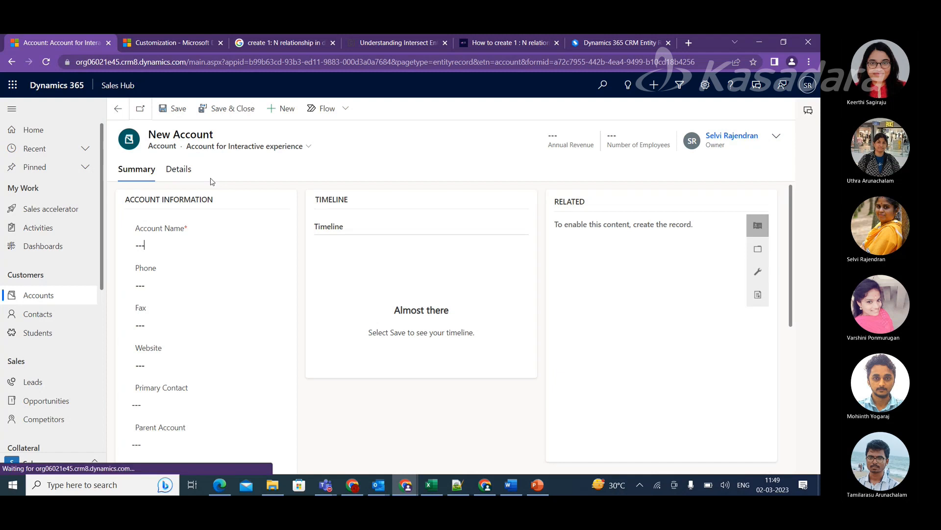
click(300, 149)
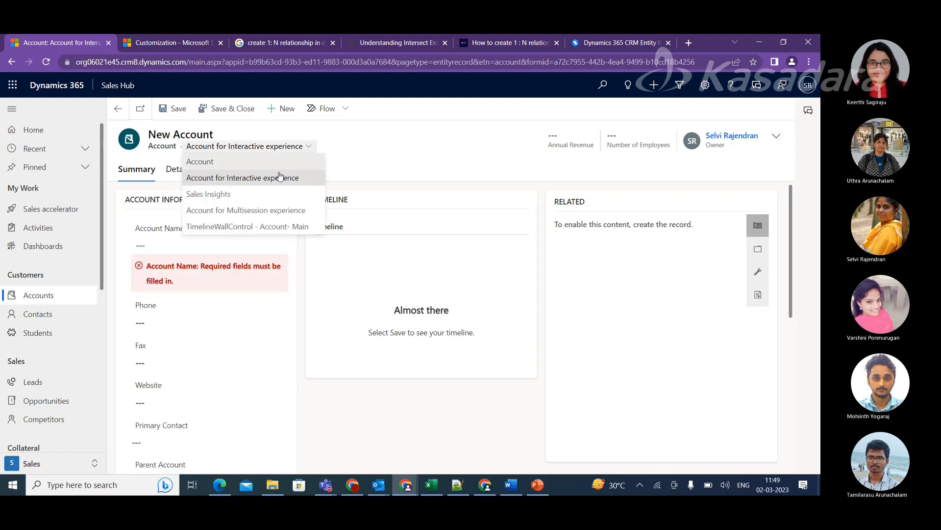
click(224, 194)
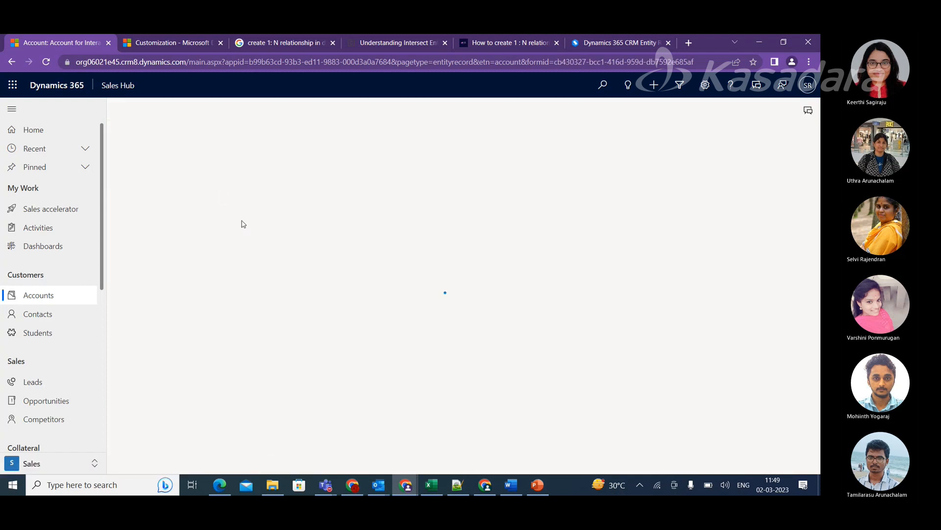
click(216, 146)
click(210, 161)
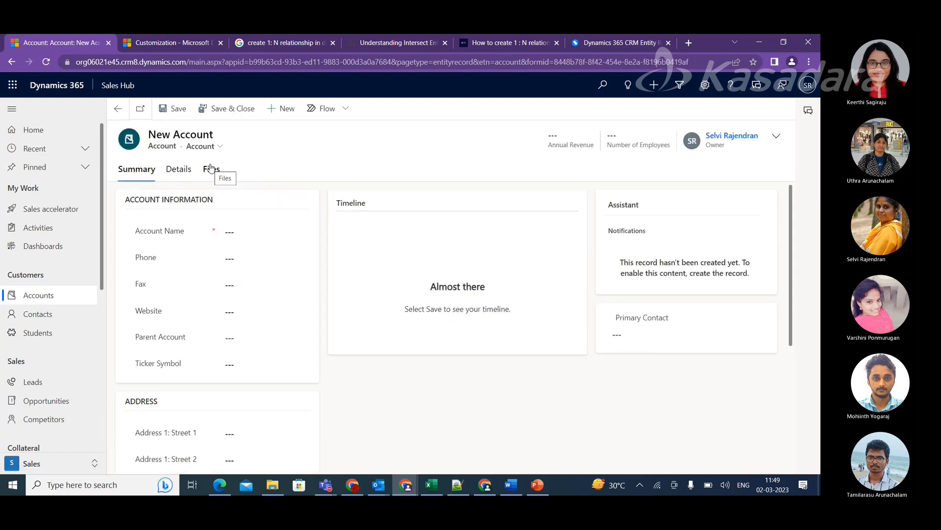
scroll(181, 319, down, 5)
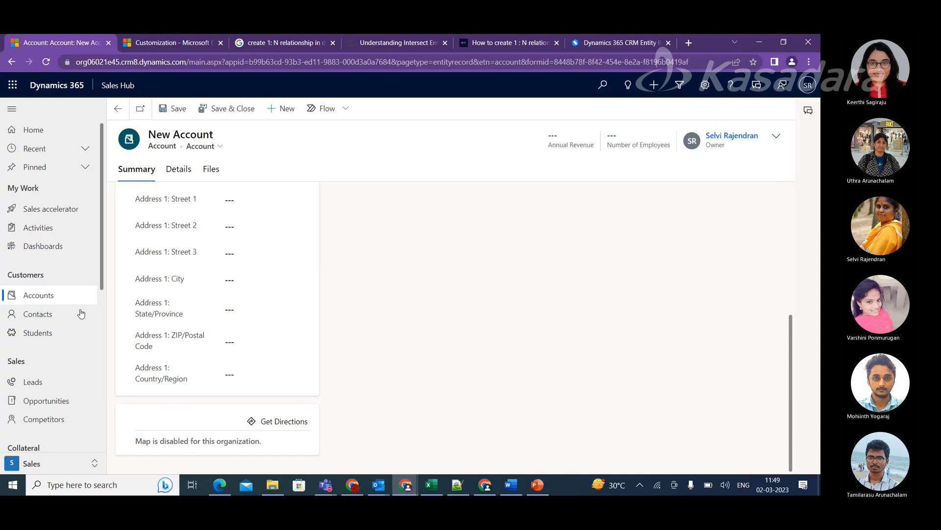
Open an existing account whose name differs from the rule's, and compare it with the Account business rule's text view.
click(45, 295)
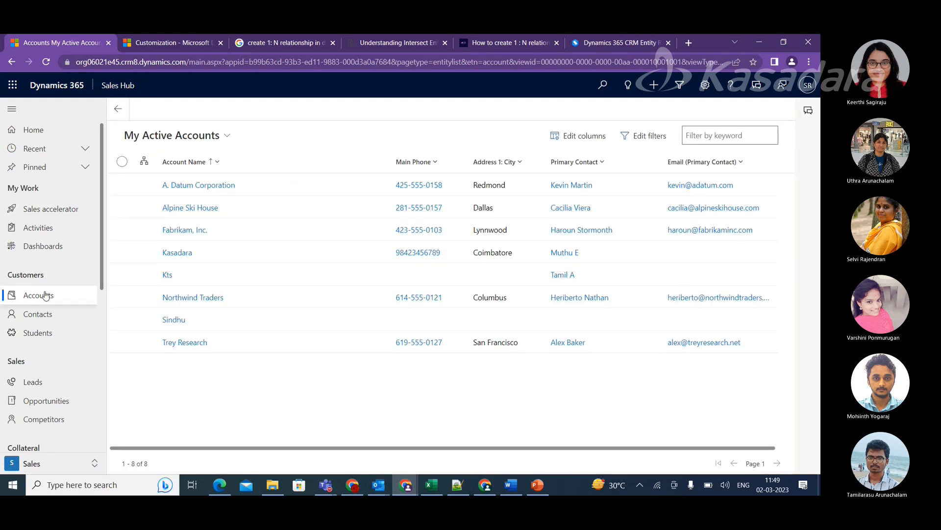
double_click(130, 322)
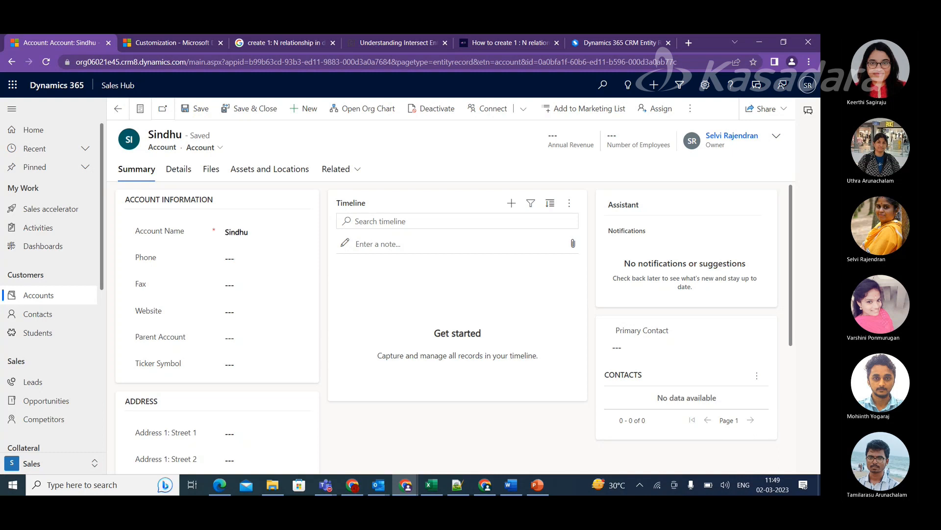
mouse_move(405, 485)
click(475, 433)
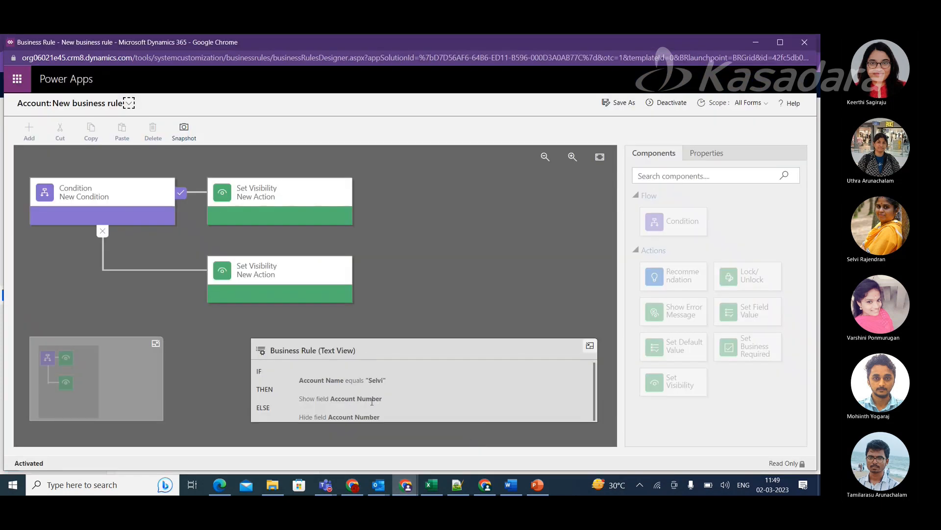
click(416, 400)
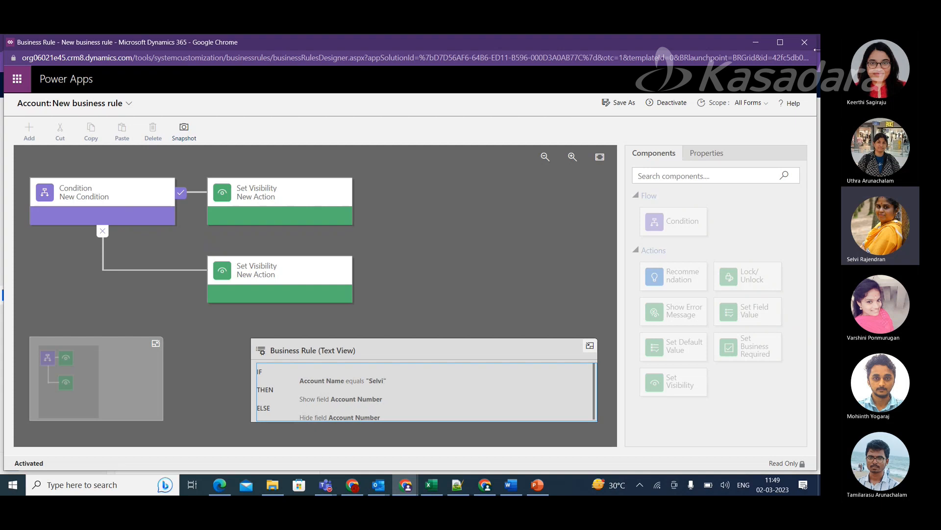
click(753, 41)
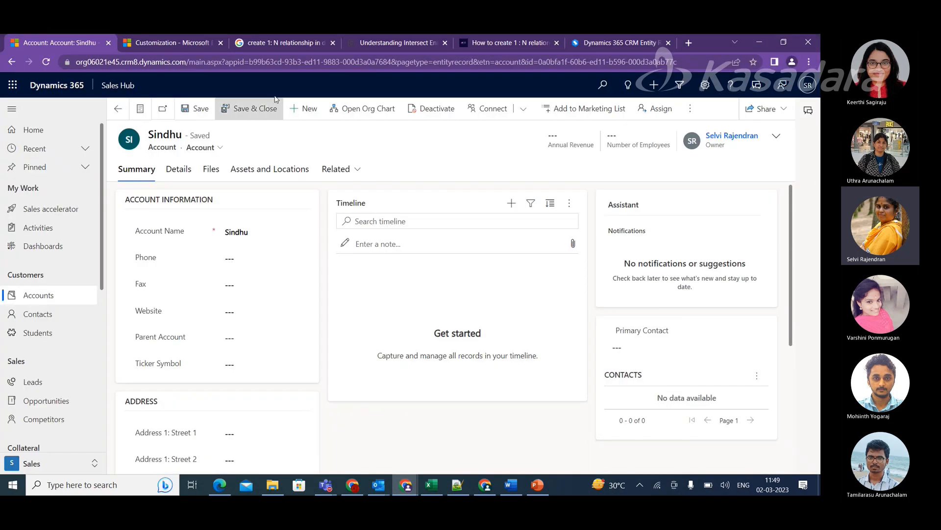
Create and save a new account with the first name from the rule's condition as Account Name.
click(297, 111)
click(237, 226)
text(Selvi)
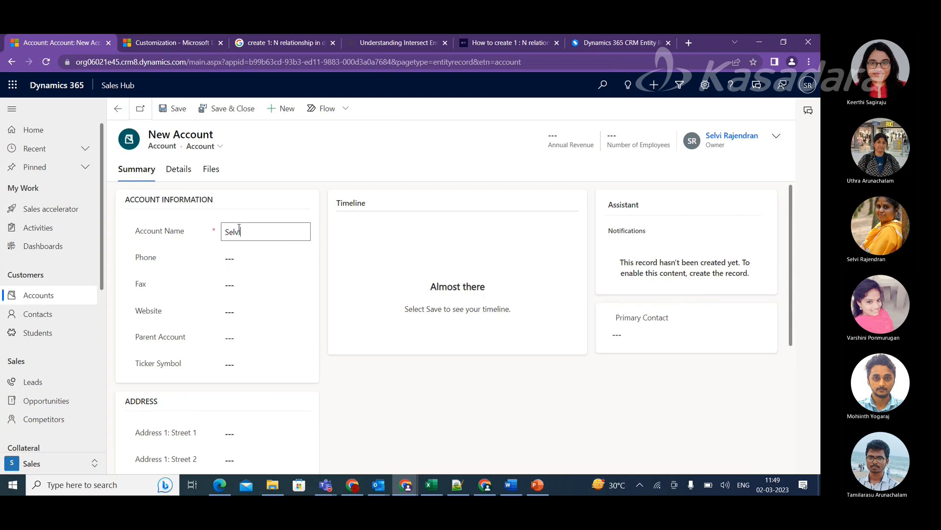
click(177, 108)
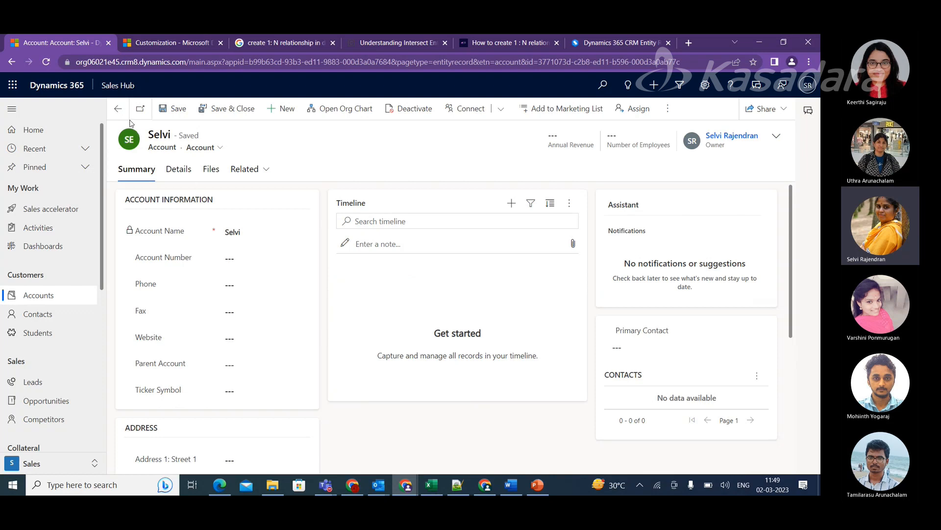
Go back to the My Active Accounts list and review the Account business rule's show and hide logic.
click(118, 108)
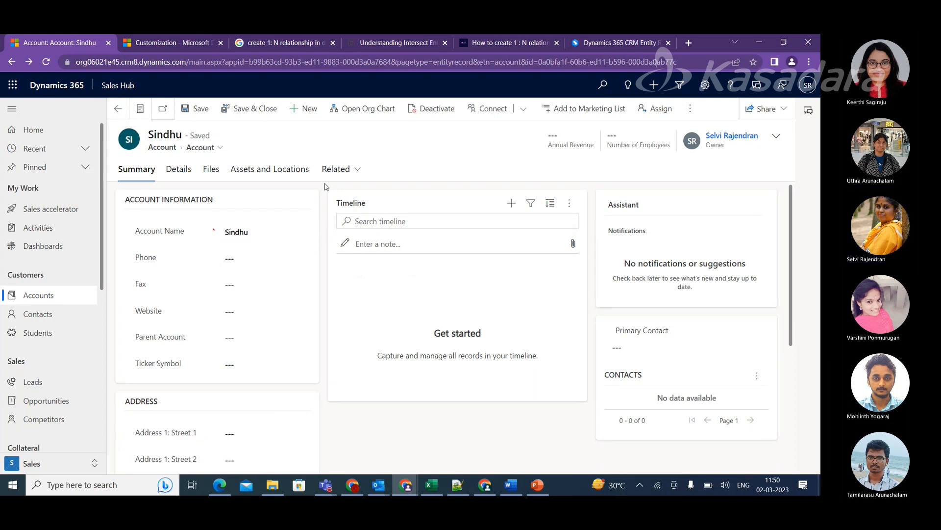
click(118, 108)
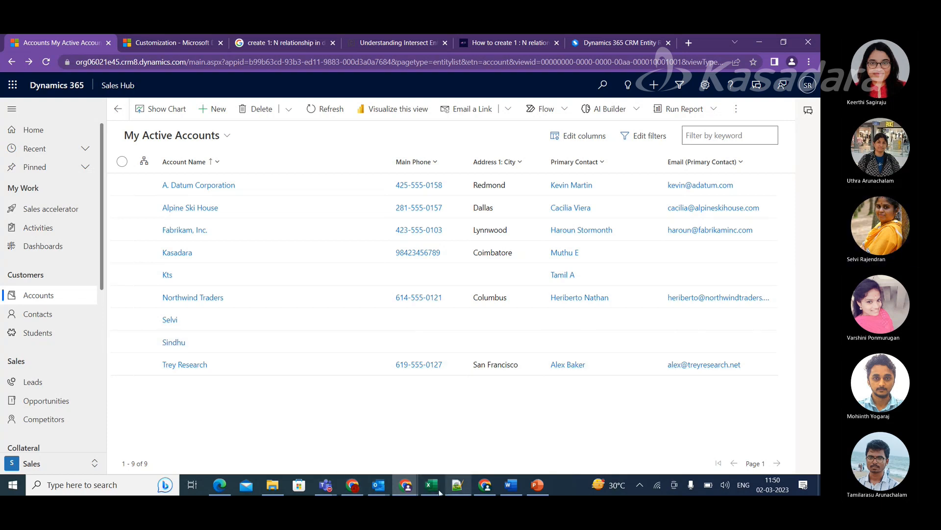
mouse_move(406, 489)
click(447, 459)
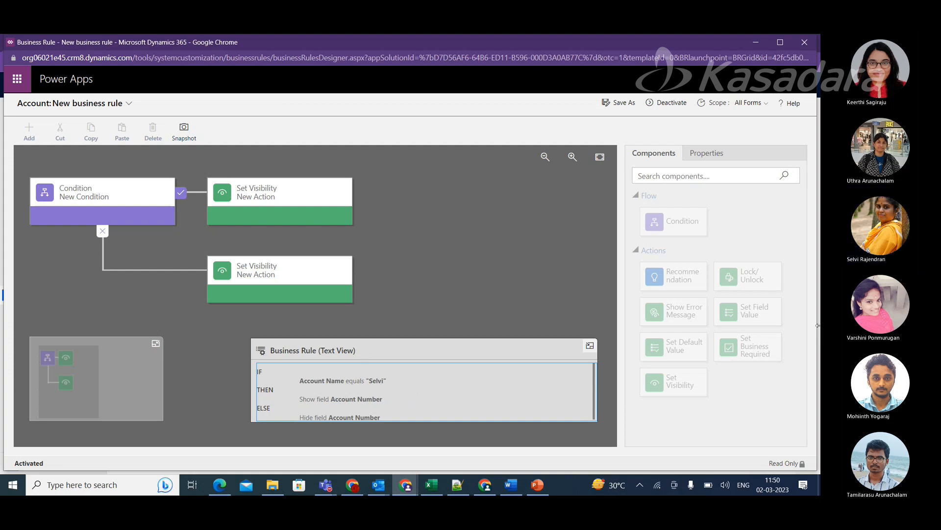
click(757, 41)
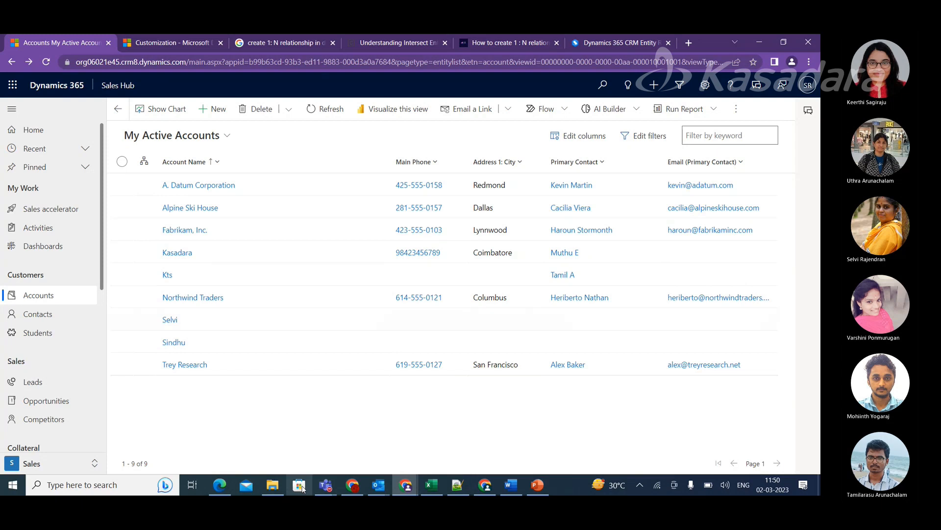
Display the Account business rule again, and switch to the Dynamics 365 CRM Training meeting in Microsoft Teams.
mouse_move(330, 492)
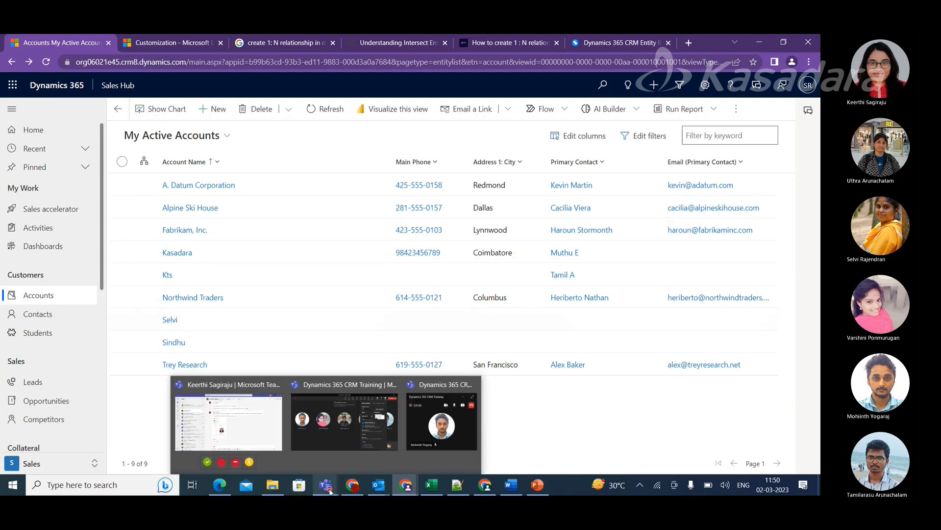
mouse_move(405, 485)
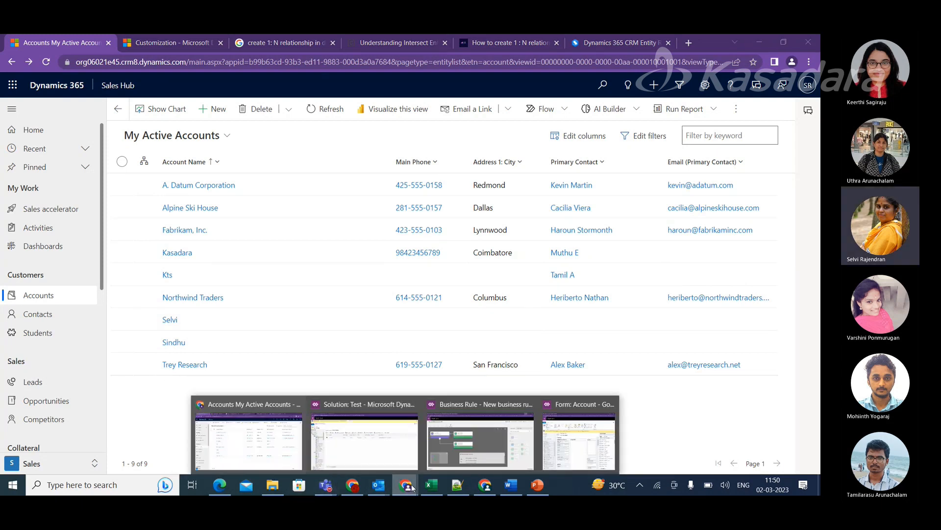
click(470, 447)
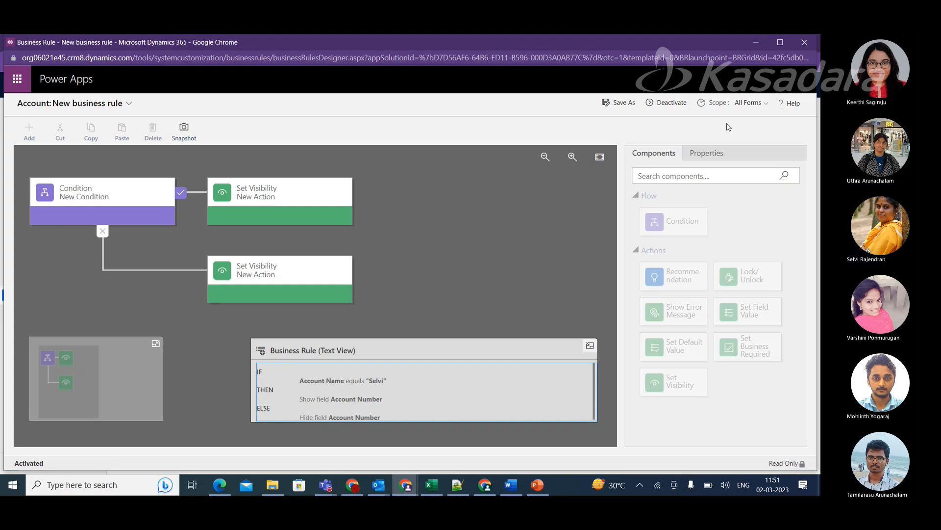
click(327, 484)
click(339, 425)
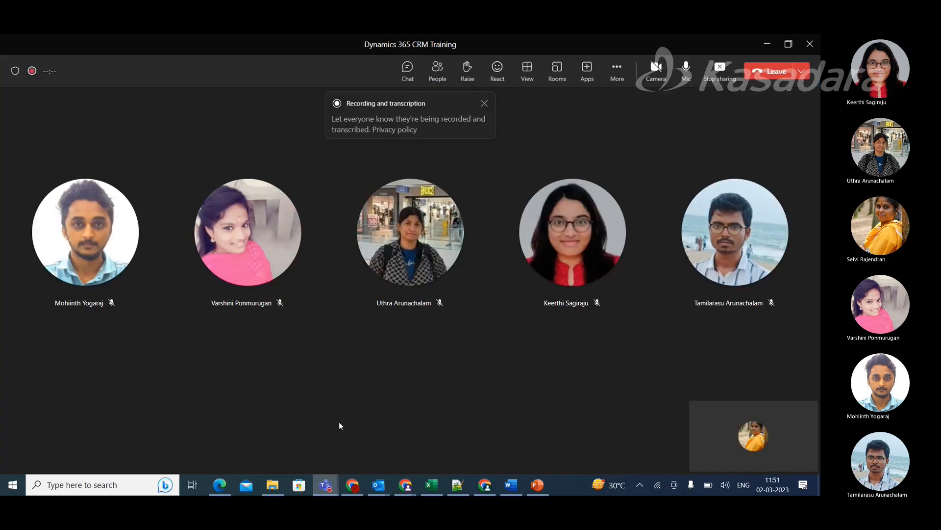